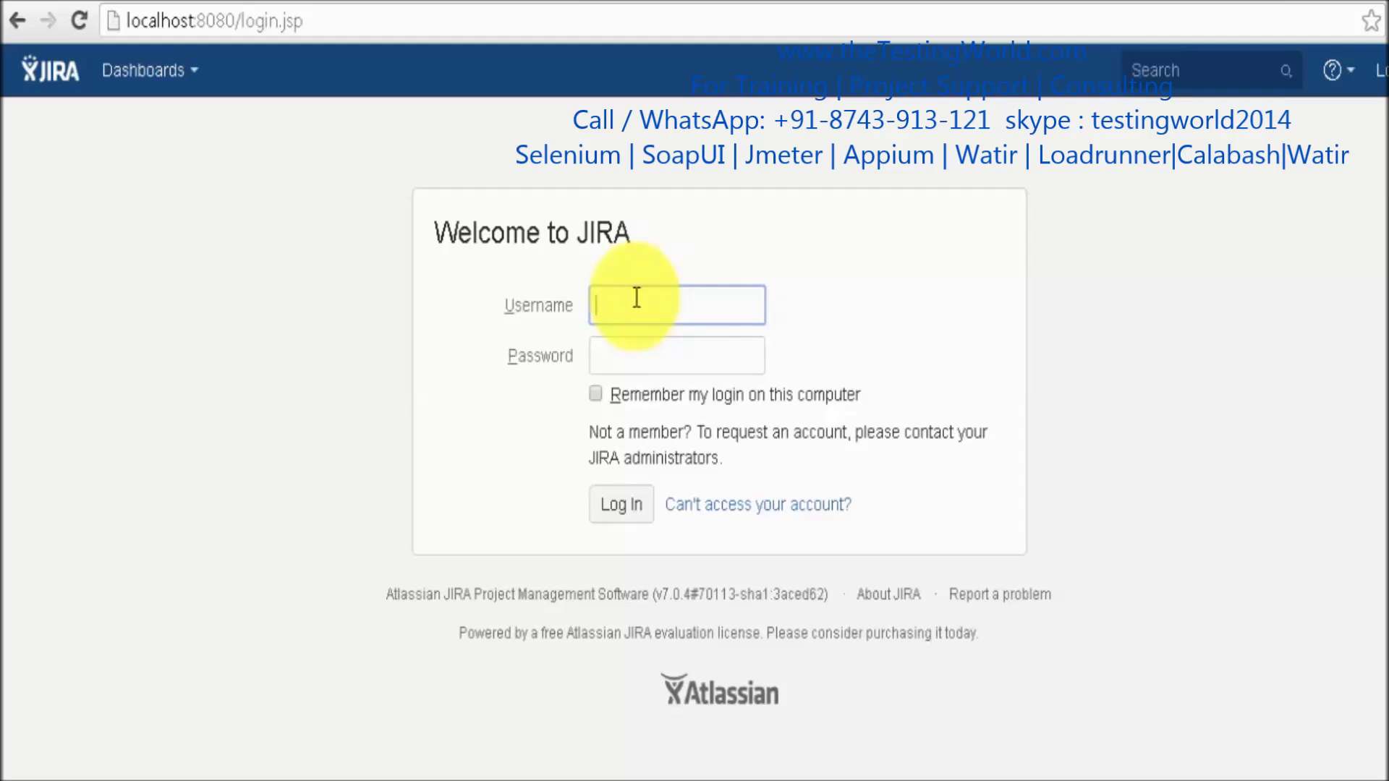
# - Log in to JIRA with the tester's saved username and the account password
pyautogui.write('t')
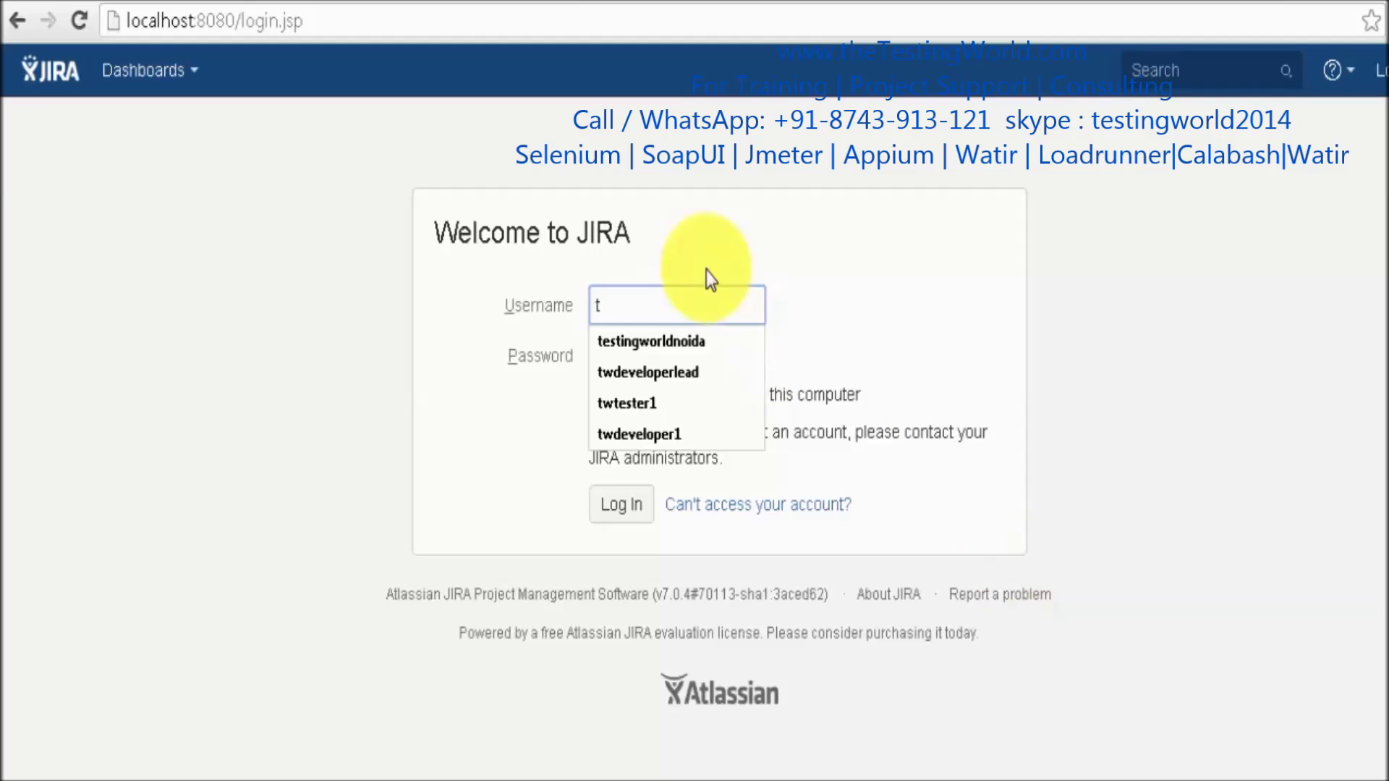
pyautogui.press('Down')
pyautogui.press('Down')
pyautogui.press('Down')
pyautogui.press('Tab')
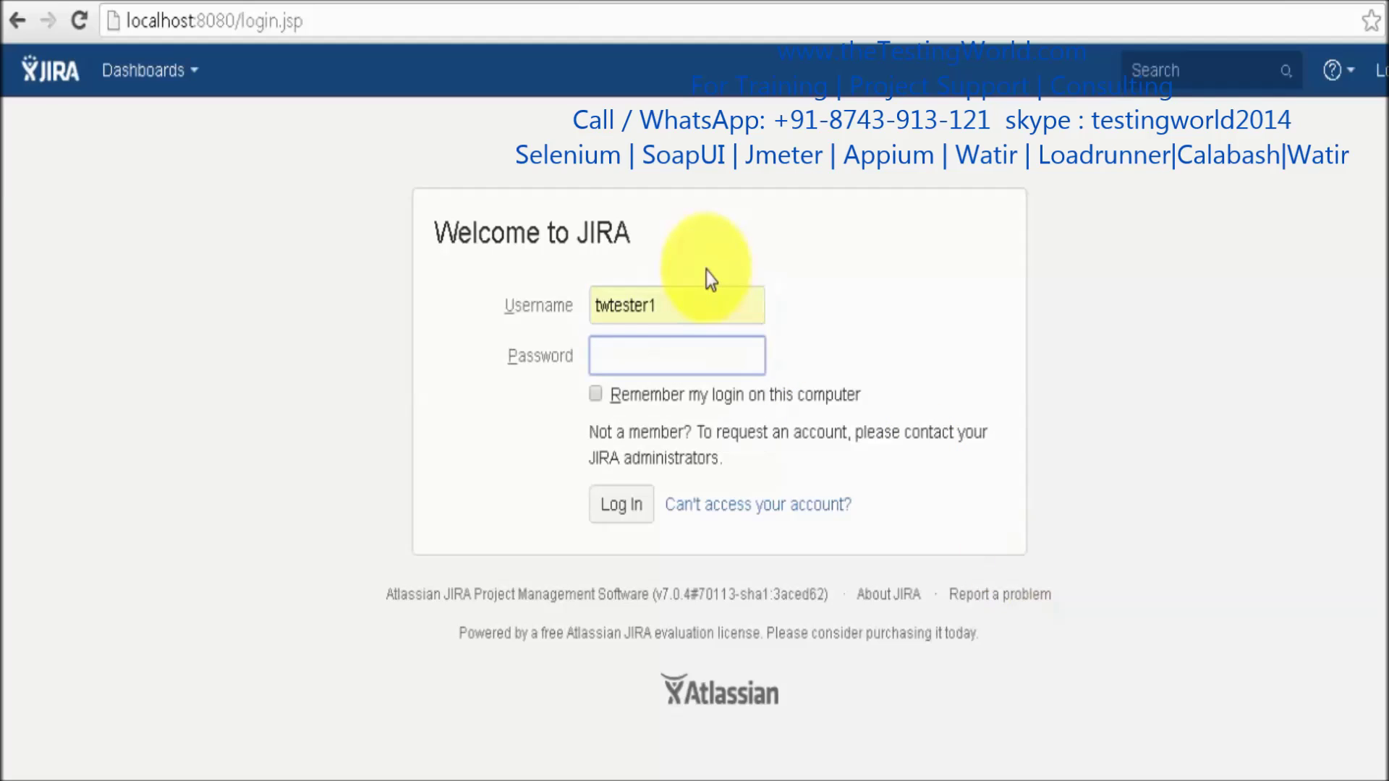
pyautogui.write('password')
pyautogui.press('Return')
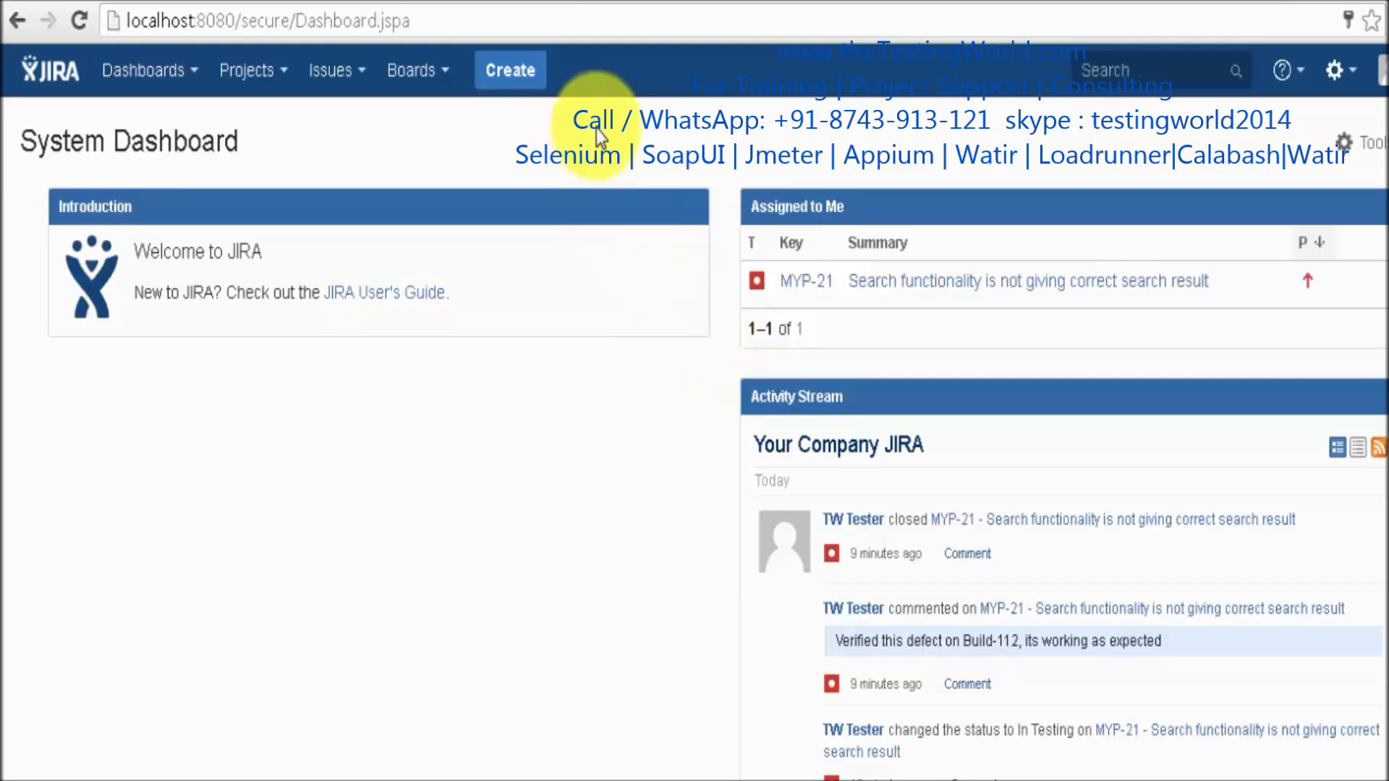
# - Start a new JIRA issue, then load thetestingworld.com in the browser
pyautogui.click(522, 81)
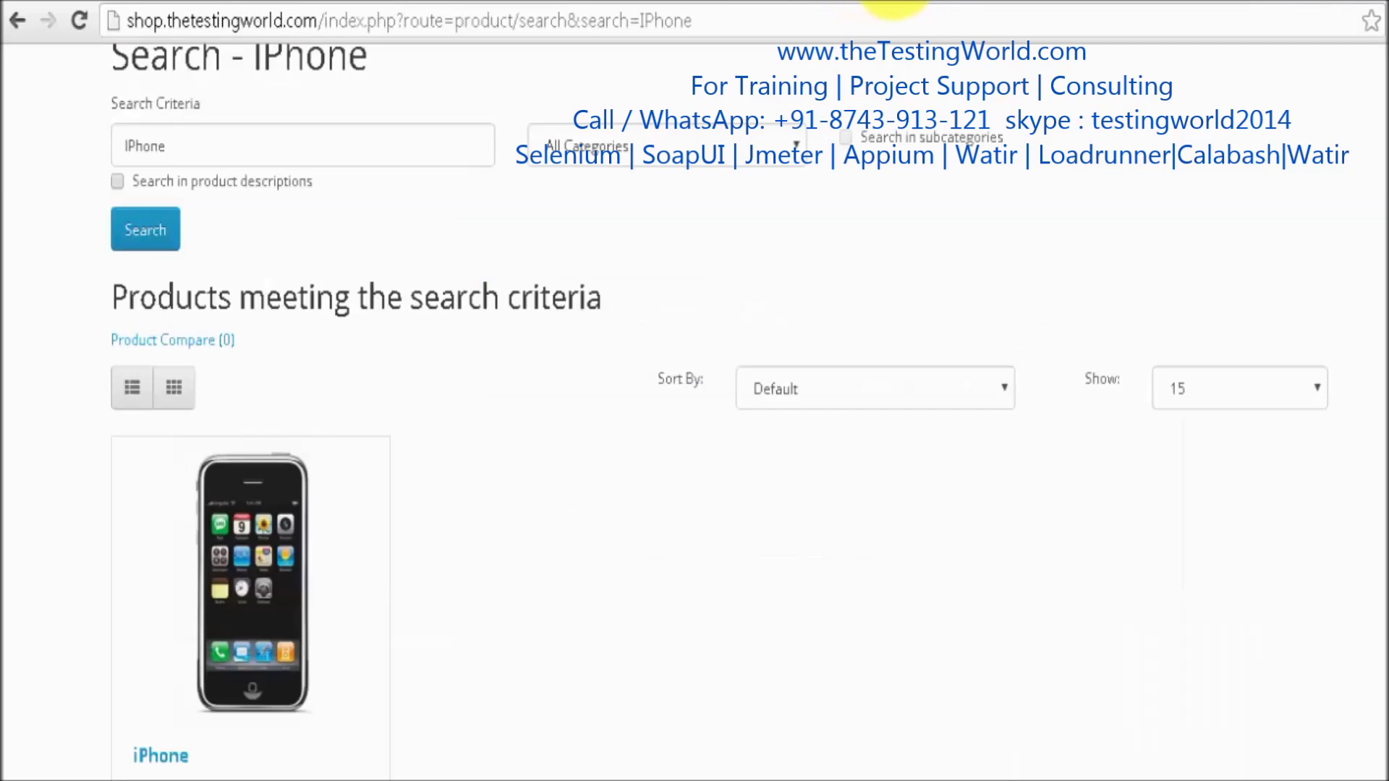
pyautogui.scroll(7, 695, 434)
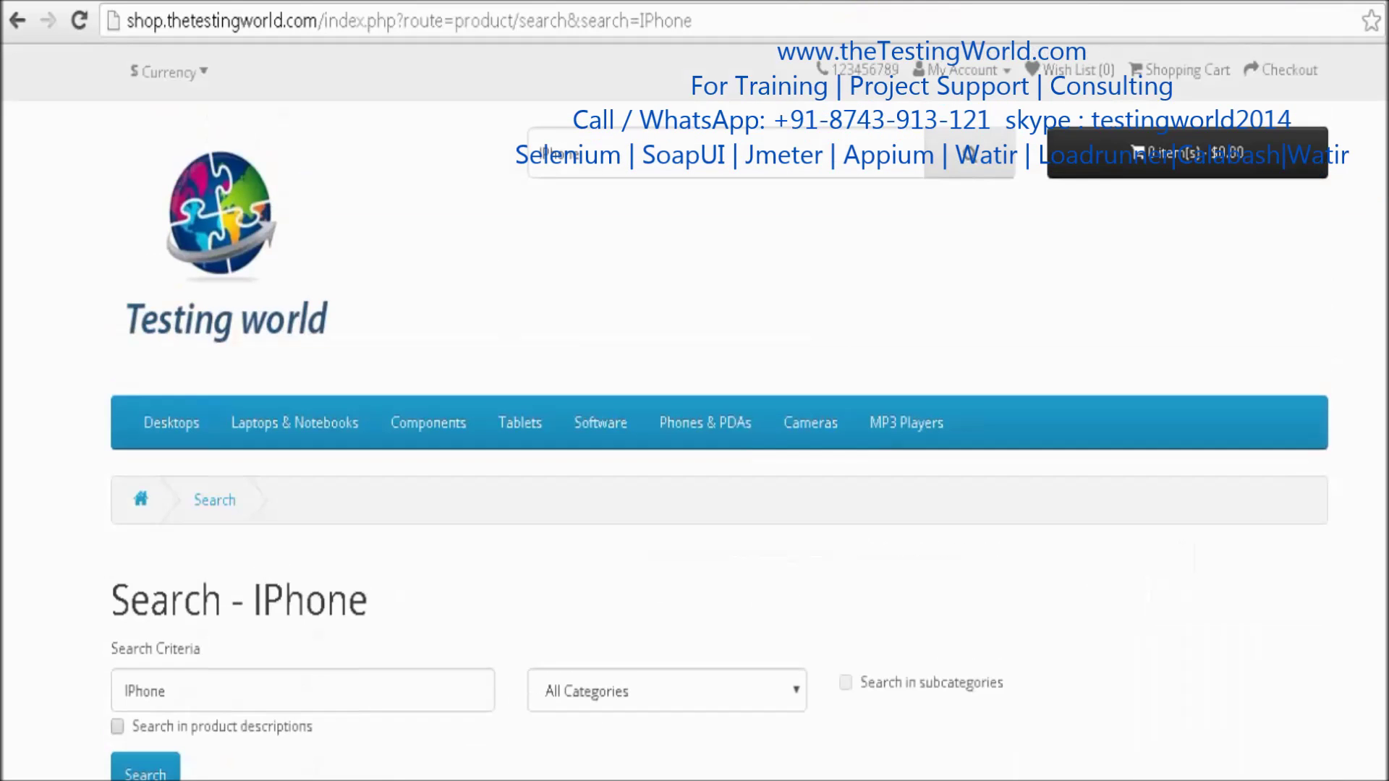
pyautogui.click(829, 15)
pyautogui.write('thetestingworld.com')
pyautogui.press('Return')
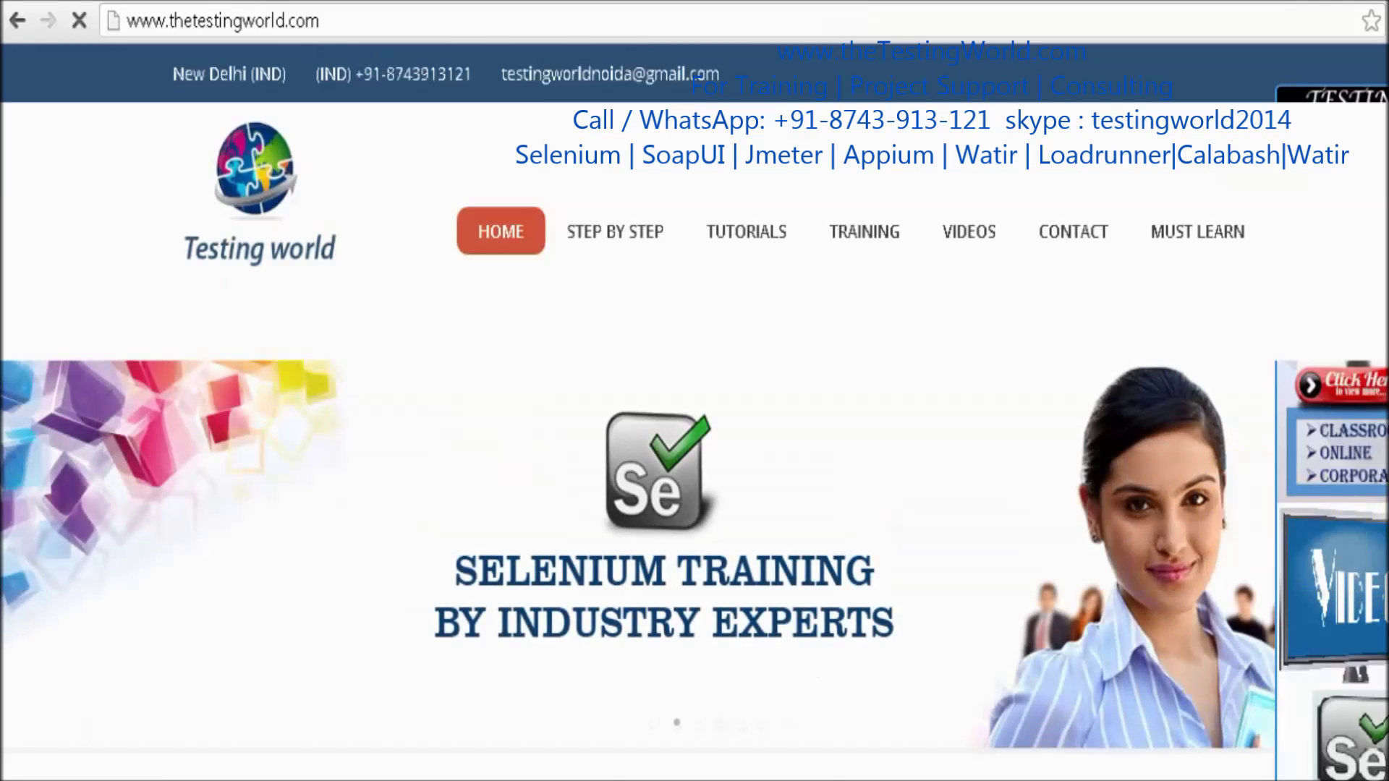
# - Search the Testing World links for Agile Methodology and close the results overlay
pyautogui.scroll(-7, 694, 397)
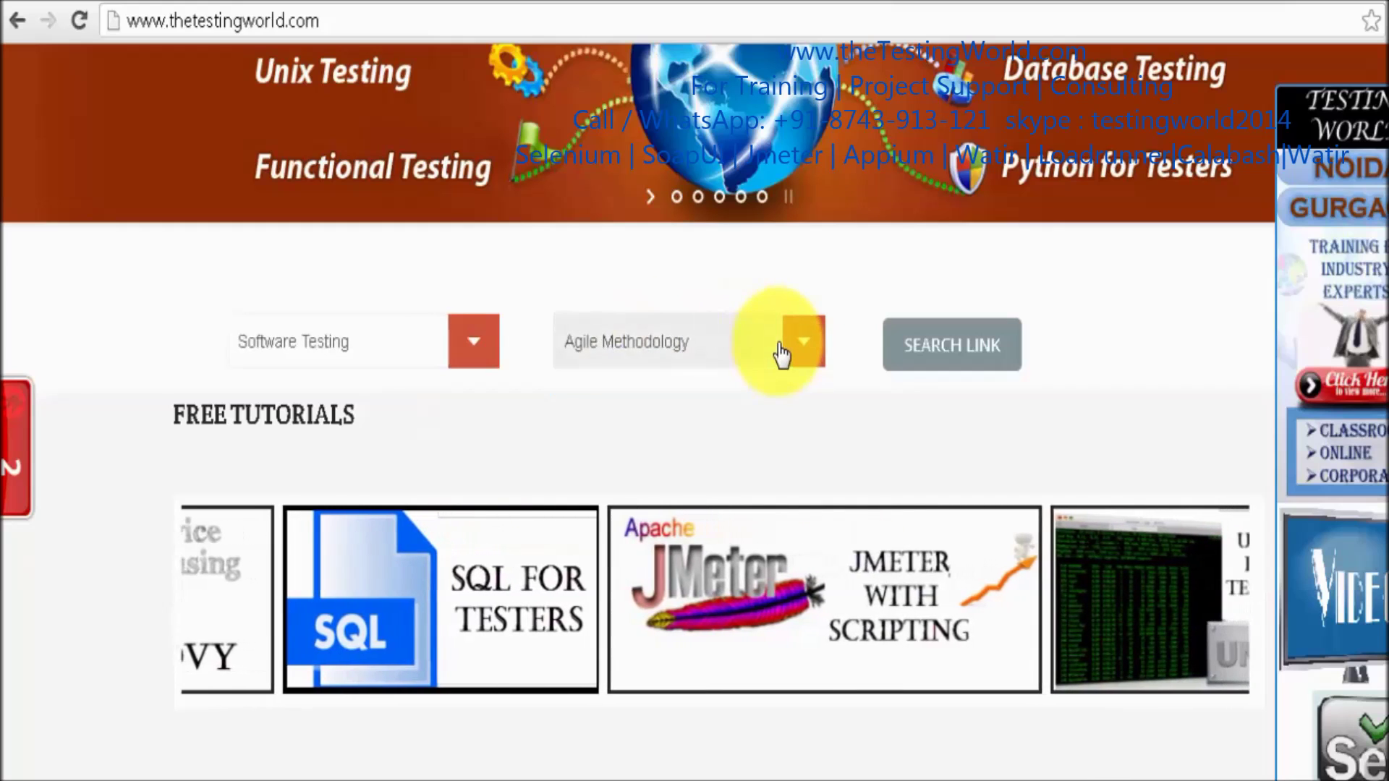
pyautogui.click(748, 354)
pyautogui.click(749, 354)
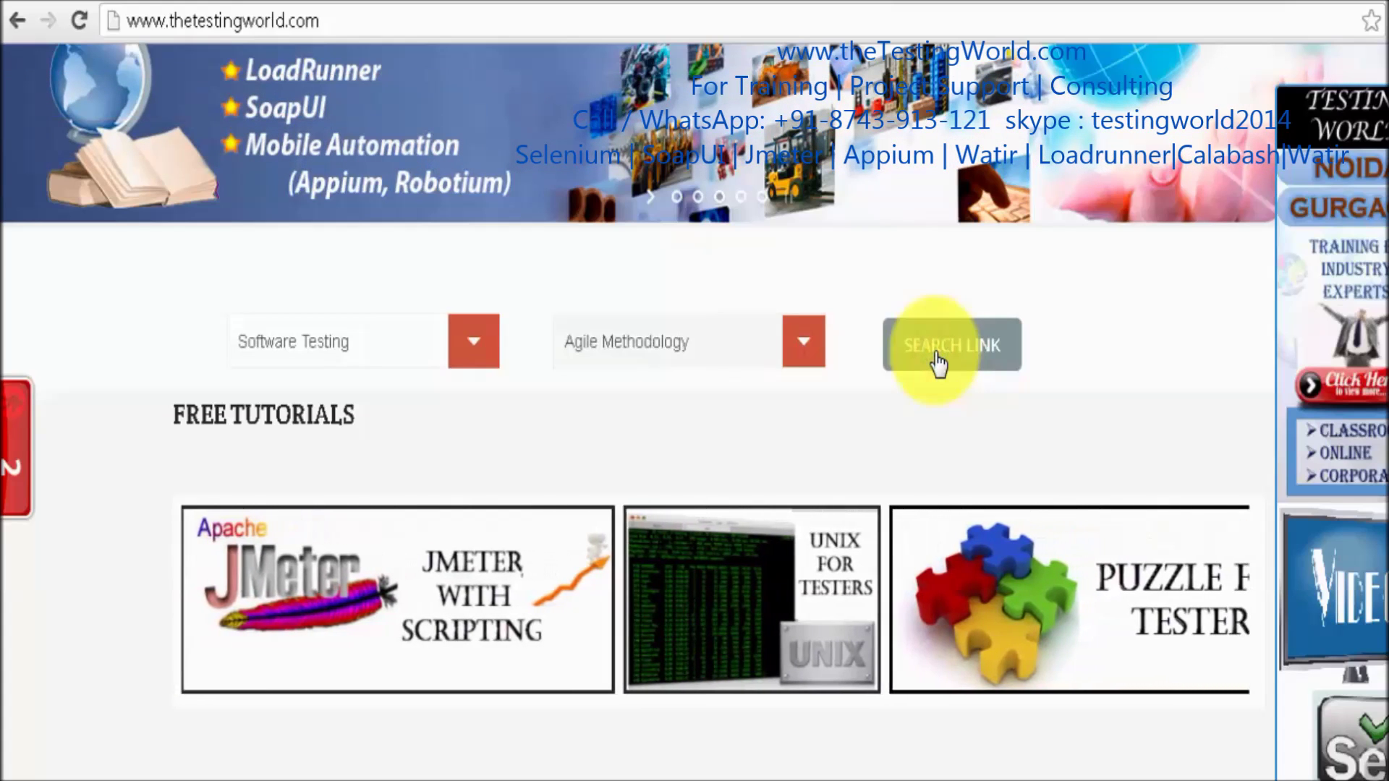
pyautogui.click(938, 361)
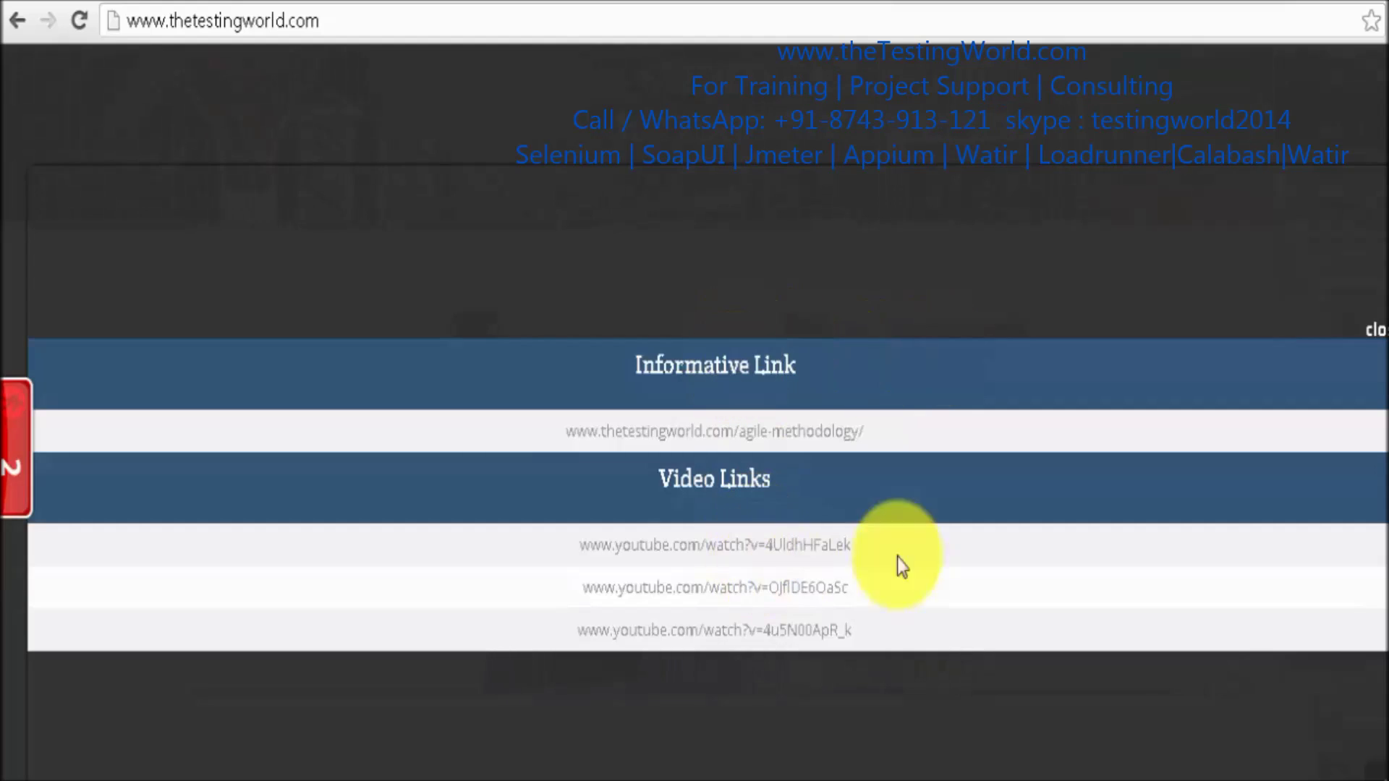
pyautogui.click(1380, 333)
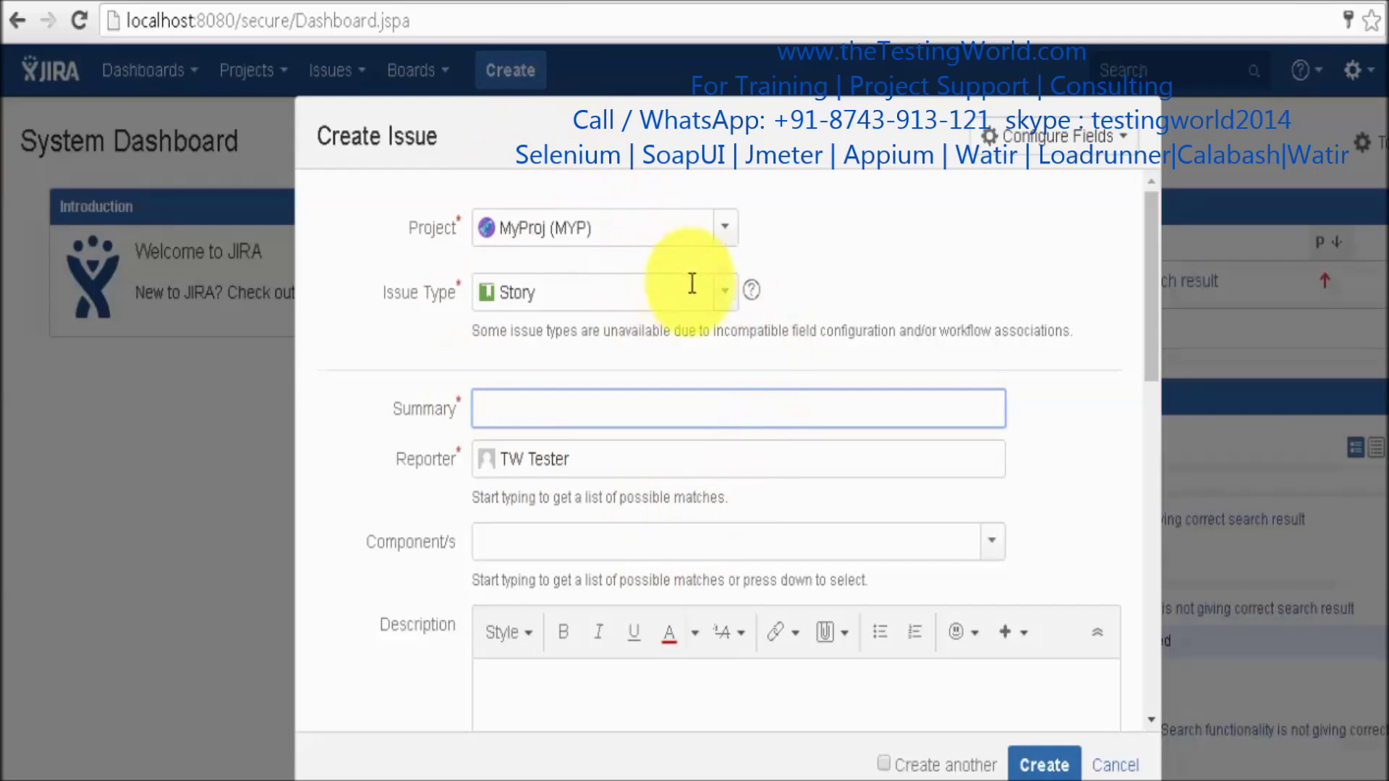
# - Change the new issue's type to Bug
pyautogui.click(722, 297)
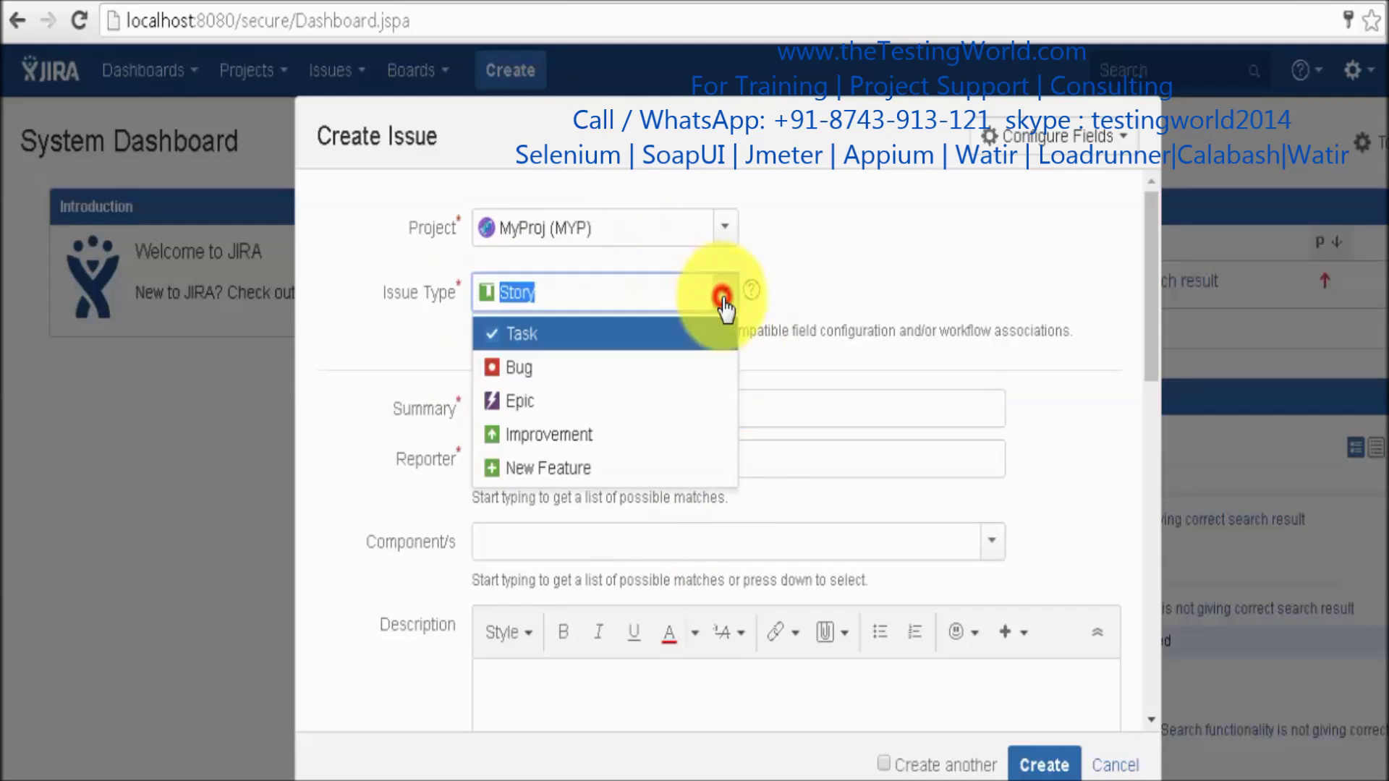
pyautogui.click(662, 373)
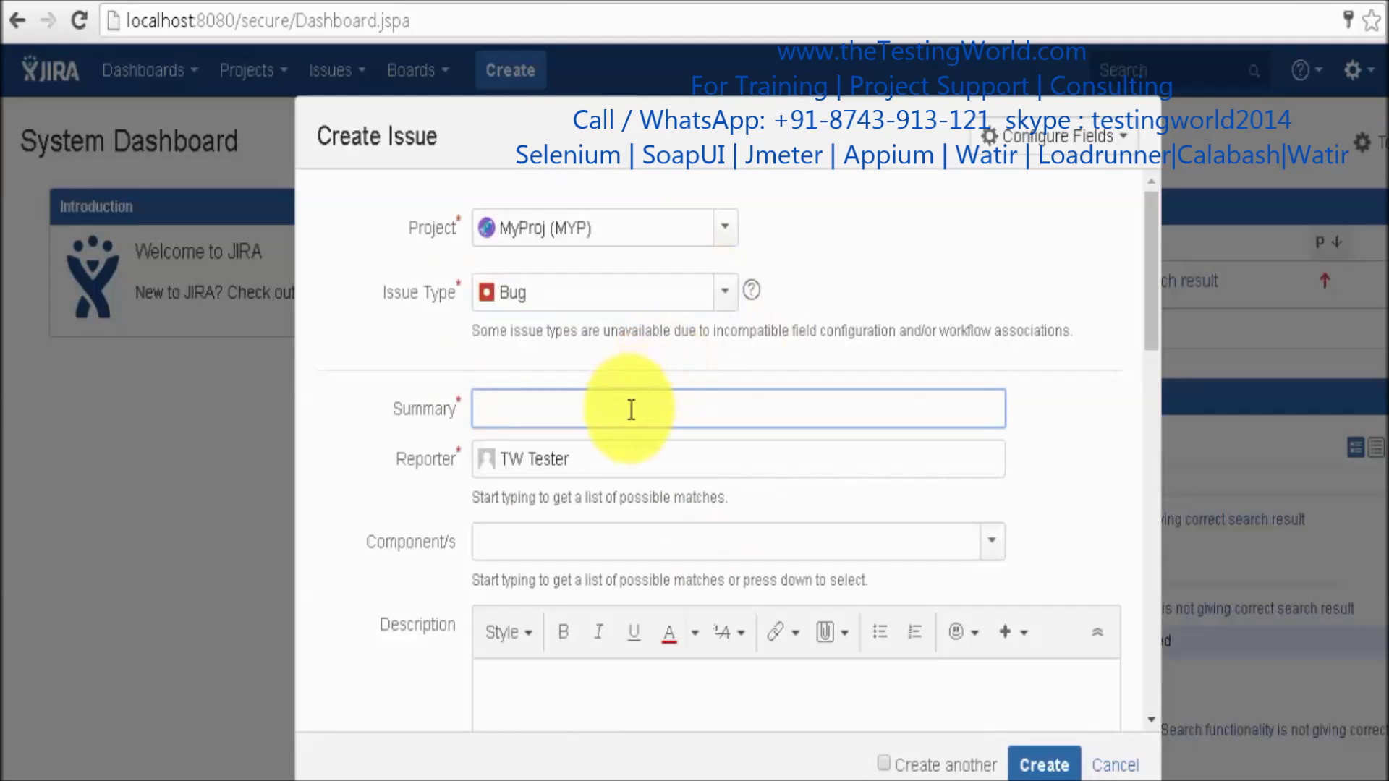
pyautogui.click(630, 410)
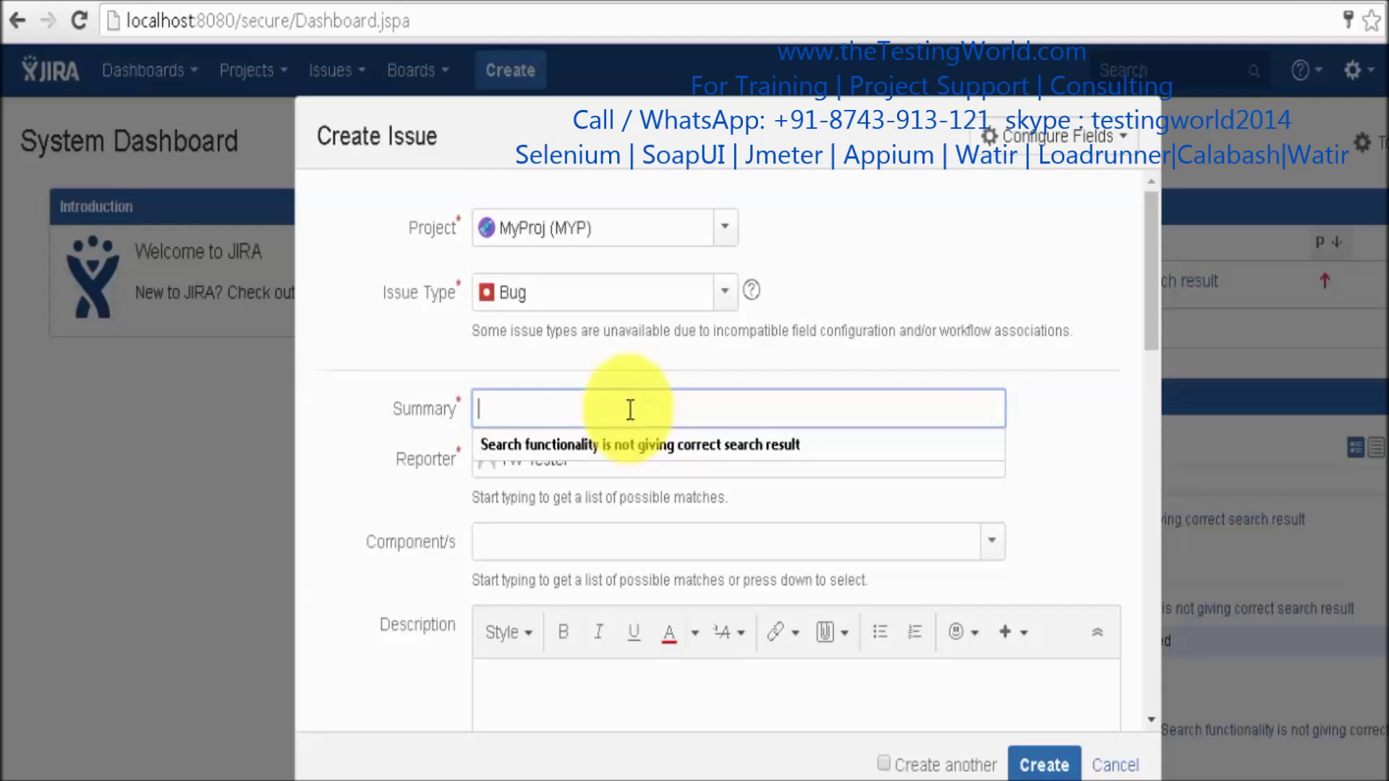
pyautogui.click(627, 409)
# - Enter the summary 'Searching course does not display correct search result', removing an extra space
pyautogui.write('Searching co')
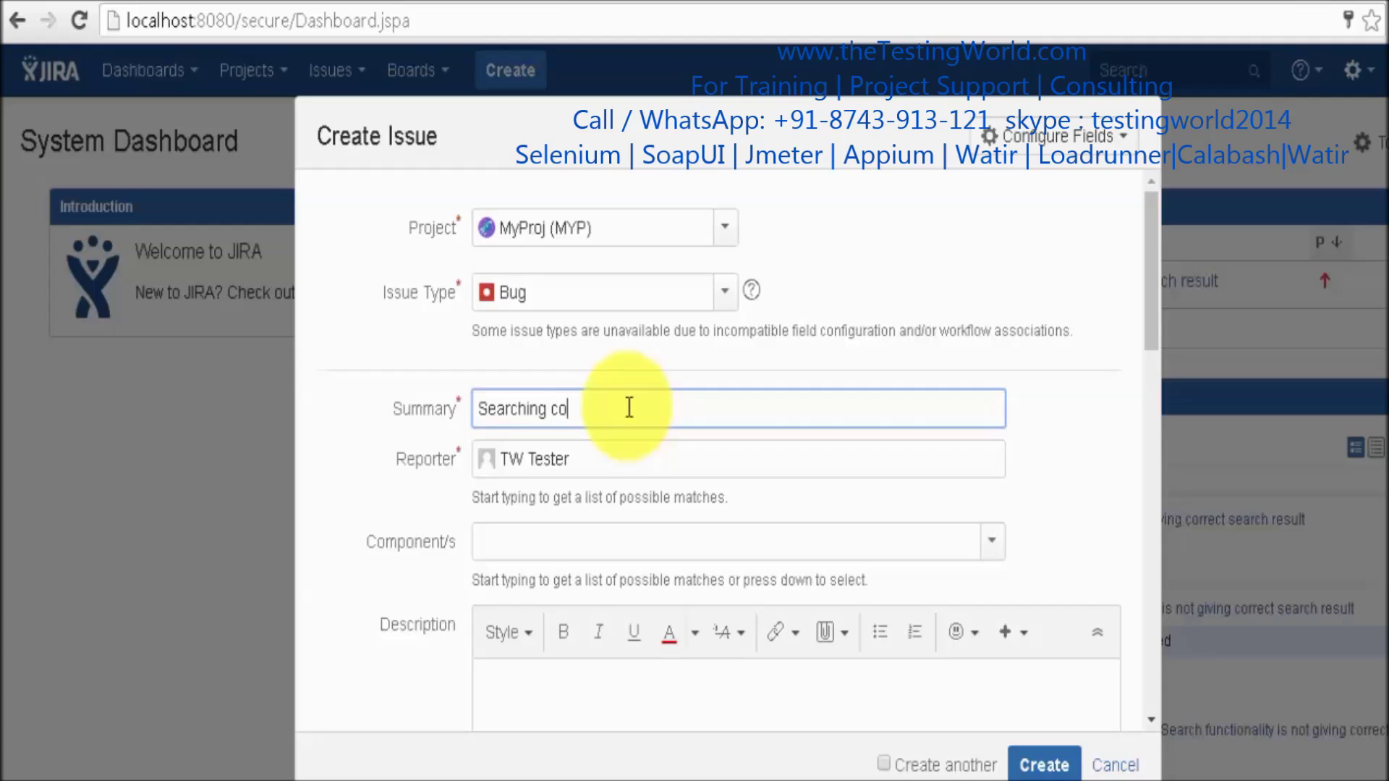
pyautogui.write('urse does not display c')
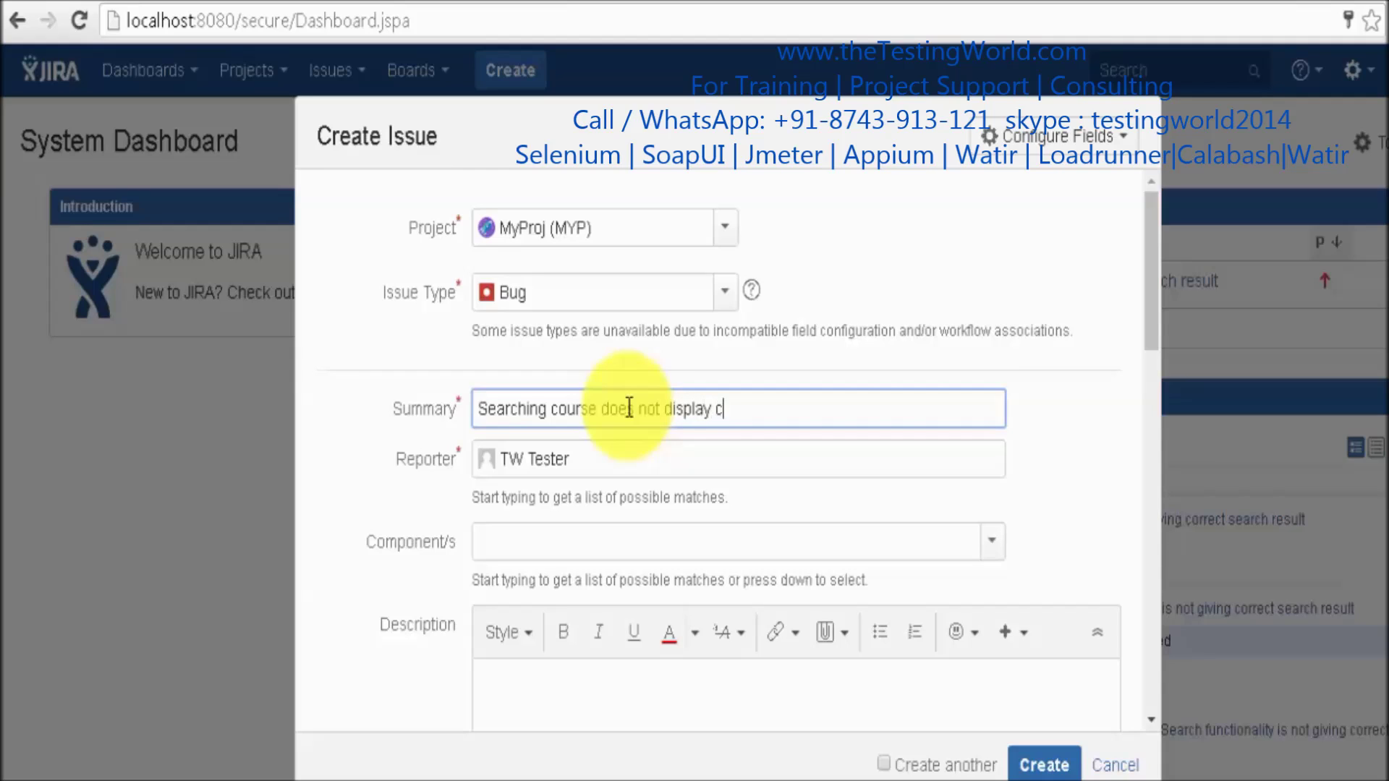
pyautogui.write('rrect  search result')
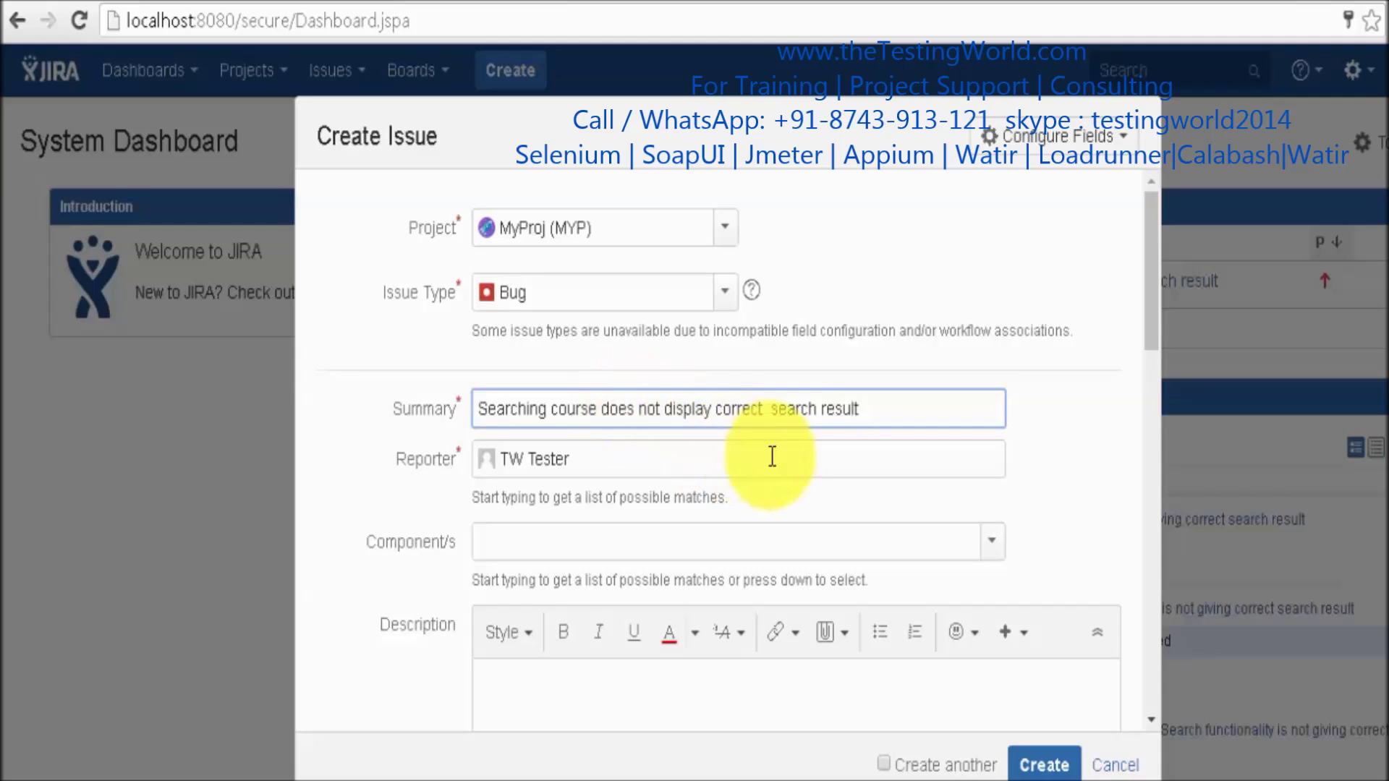
pyautogui.click(765, 408)
pyautogui.press('BackSpace')
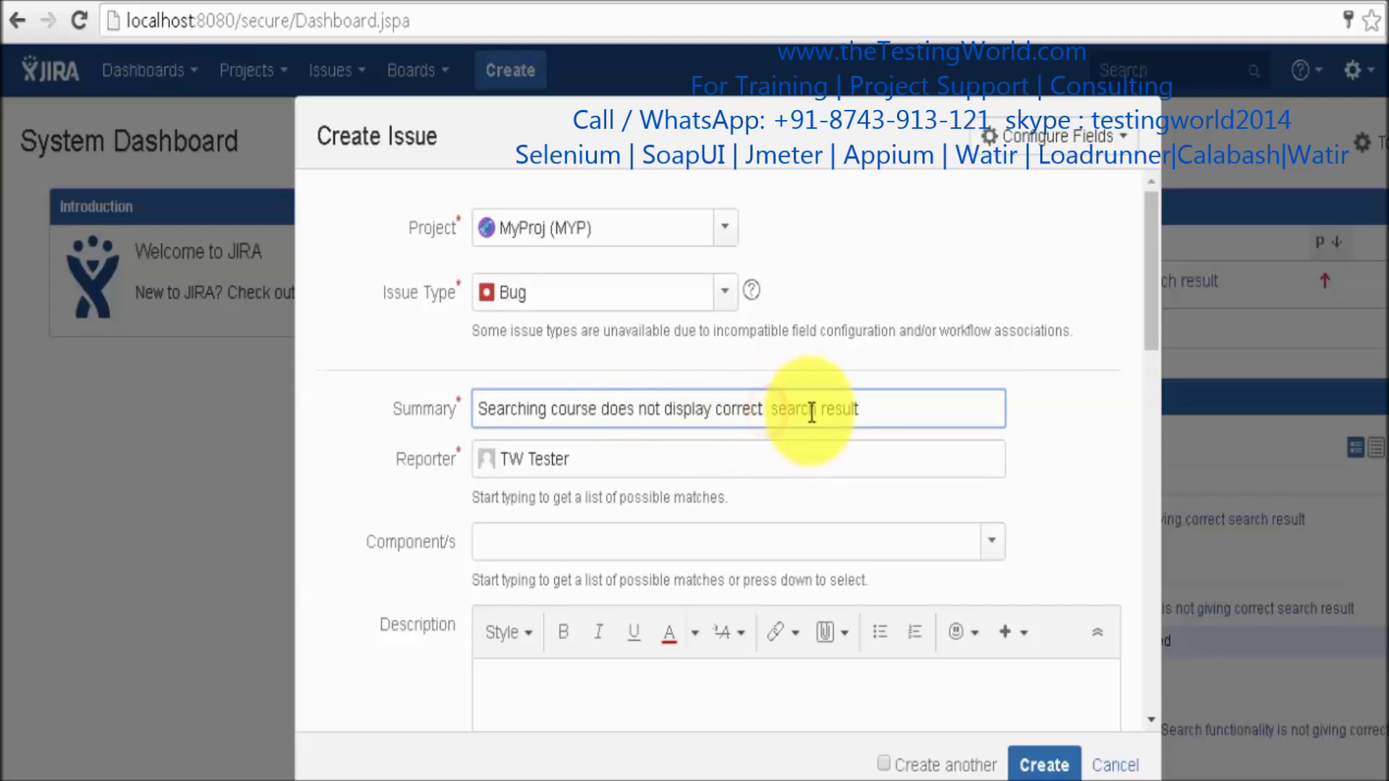
pyautogui.hotkey('shift', 'End')
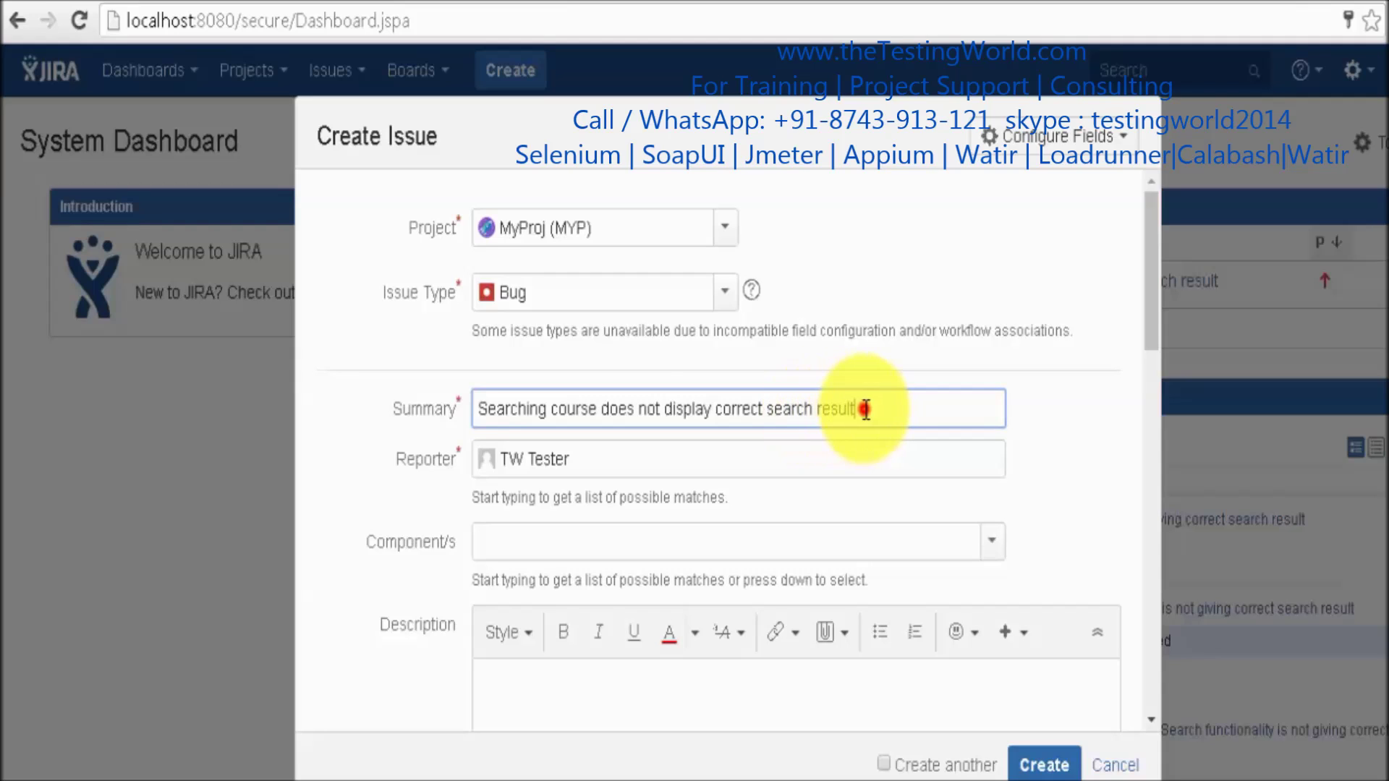
pyautogui.moveTo(873, 407); pyautogui.dragTo(437, 397)
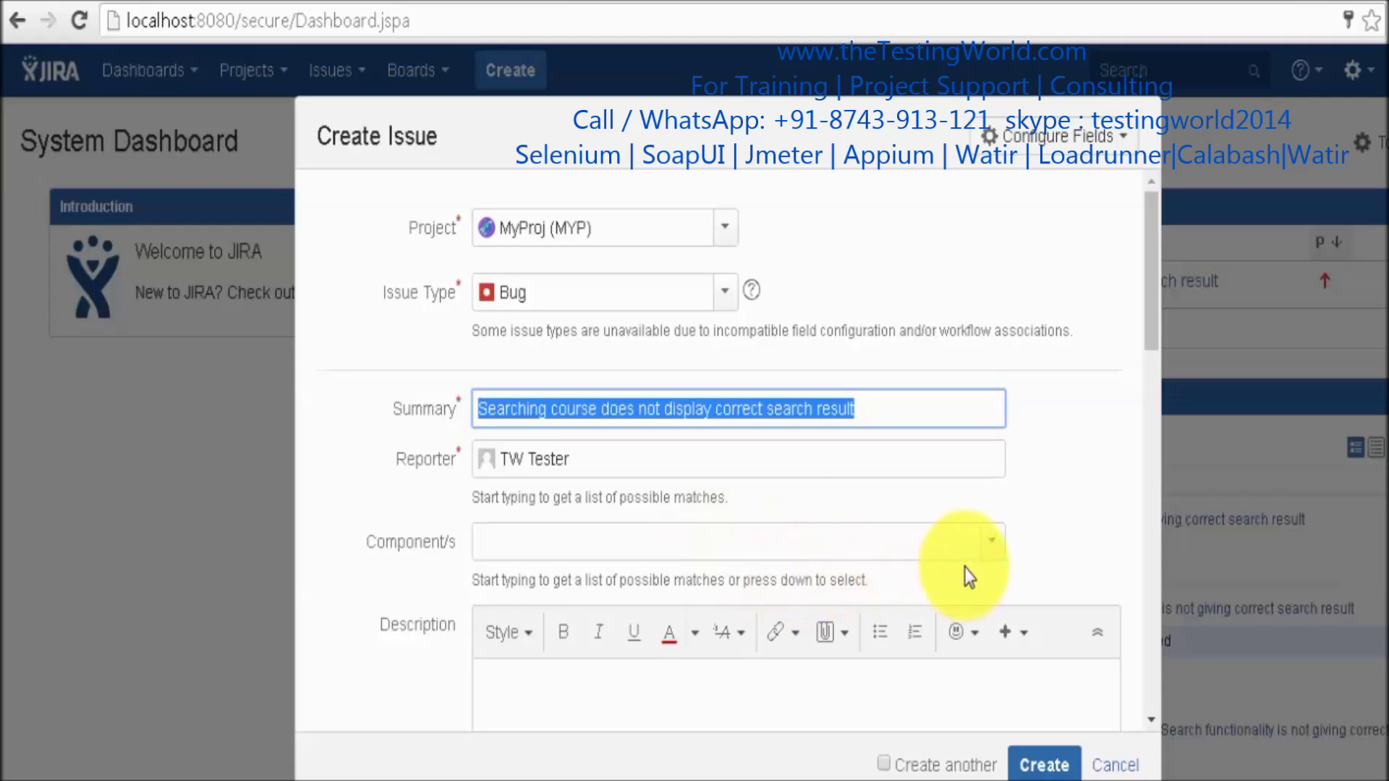
# - Set the bug's component to ModuleB
pyautogui.click(991, 549)
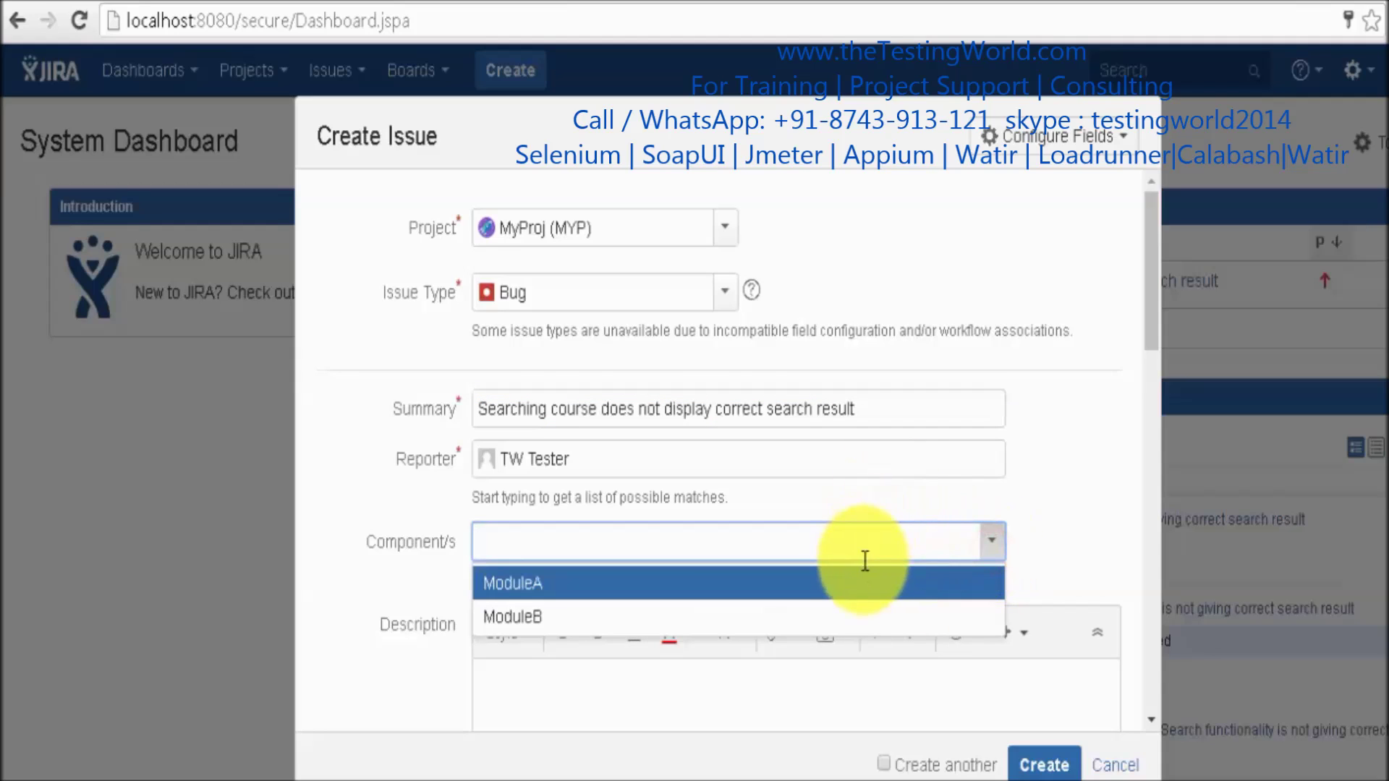
pyautogui.click(847, 611)
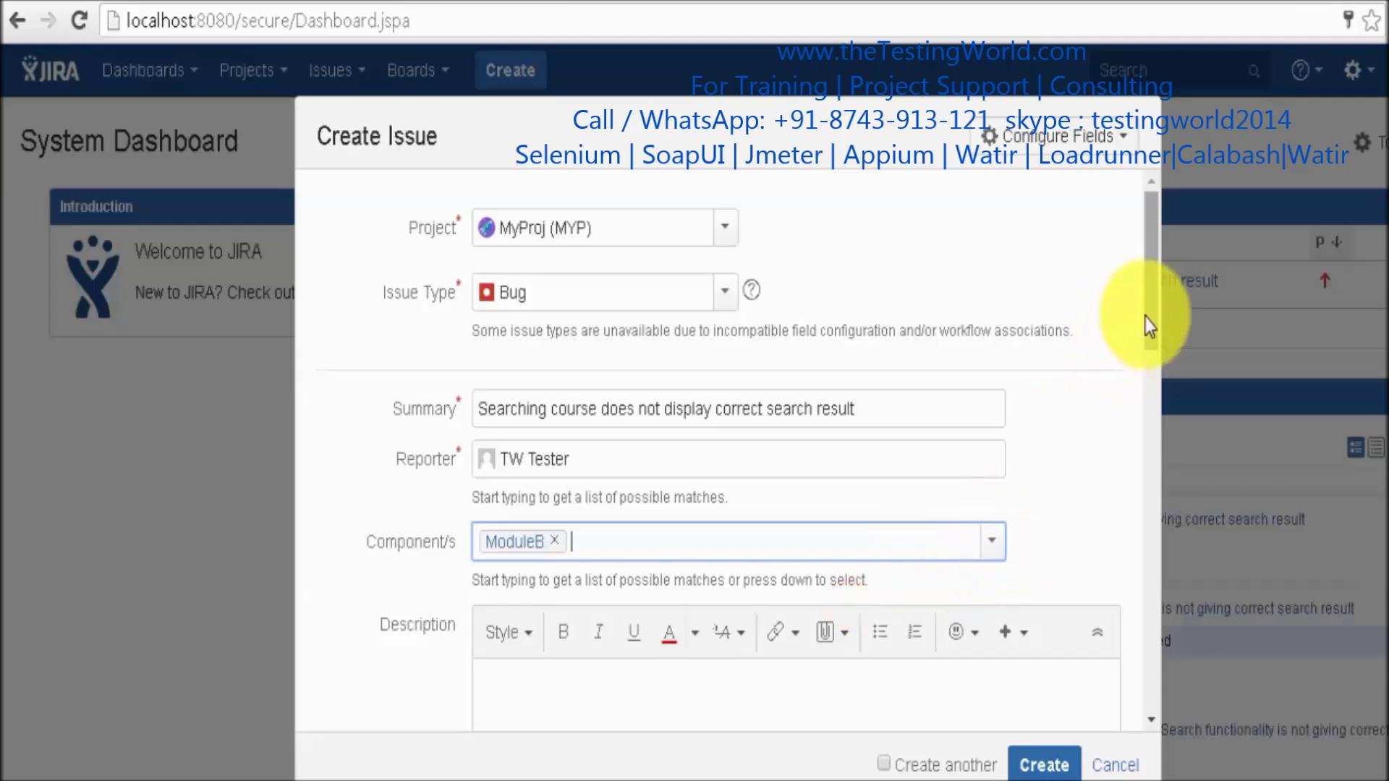
pyautogui.moveTo(1148, 326); pyautogui.dragTo(1156, 418)
# - Begin the description 'While testing course search functionality', correcting the misspelled category
pyautogui.click(851, 412)
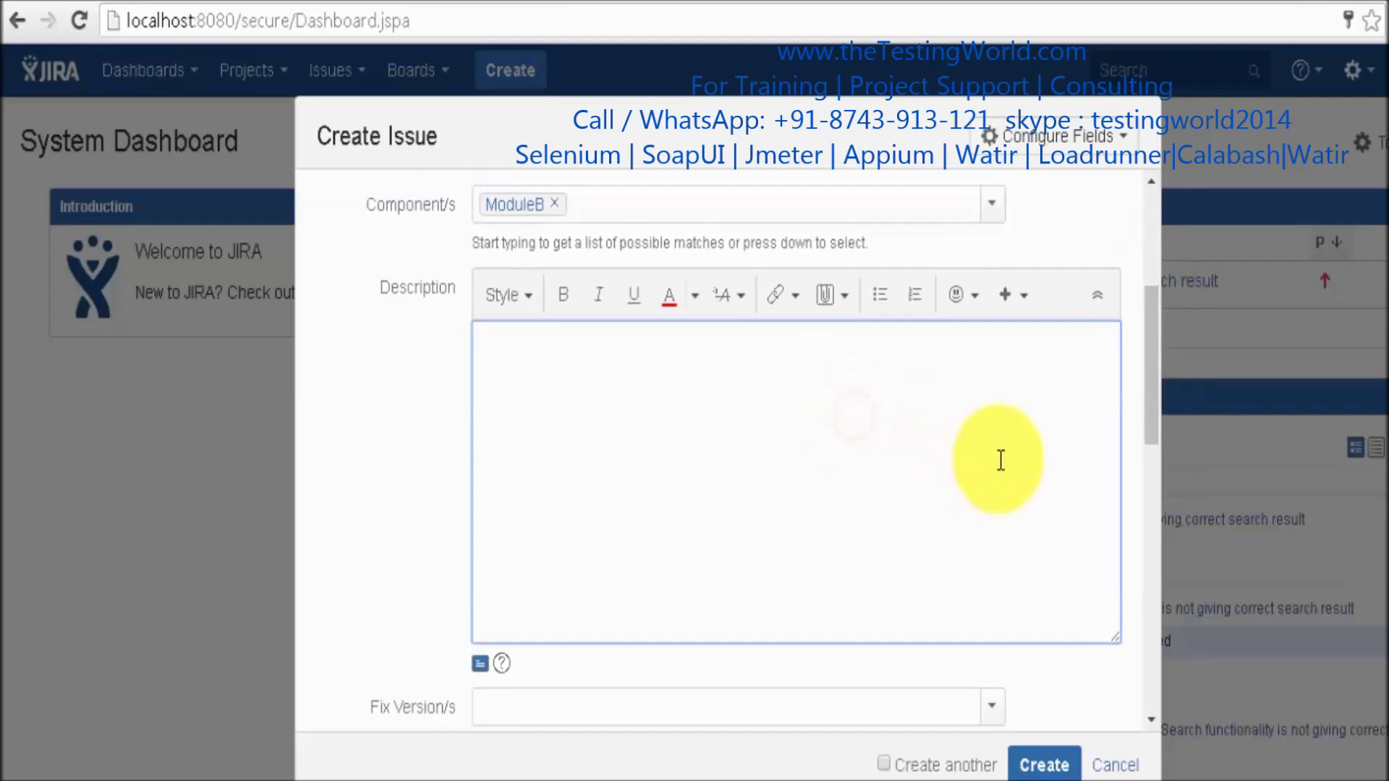
pyautogui.moveTo(1144, 409); pyautogui.dragTo(1134, 256)
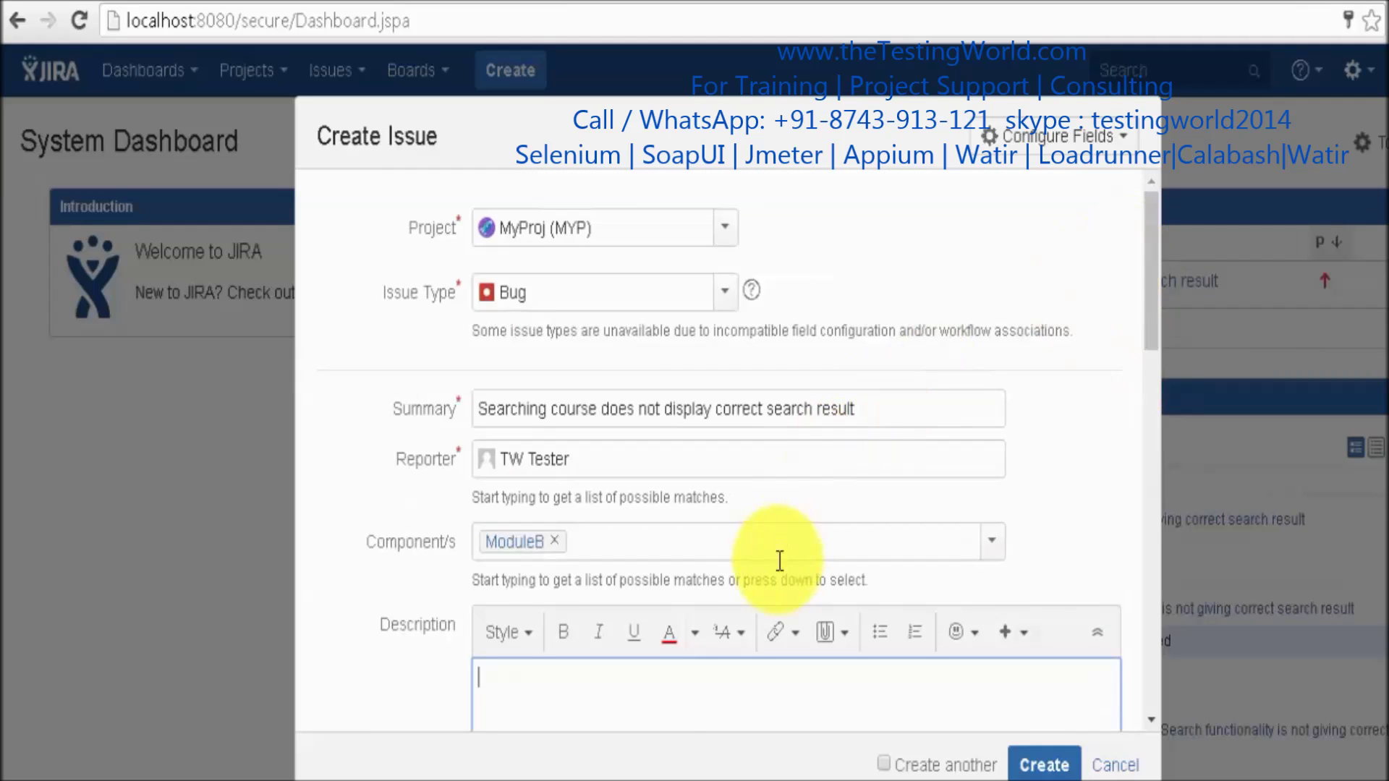
pyautogui.moveTo(1148, 267); pyautogui.dragTo(1143, 331)
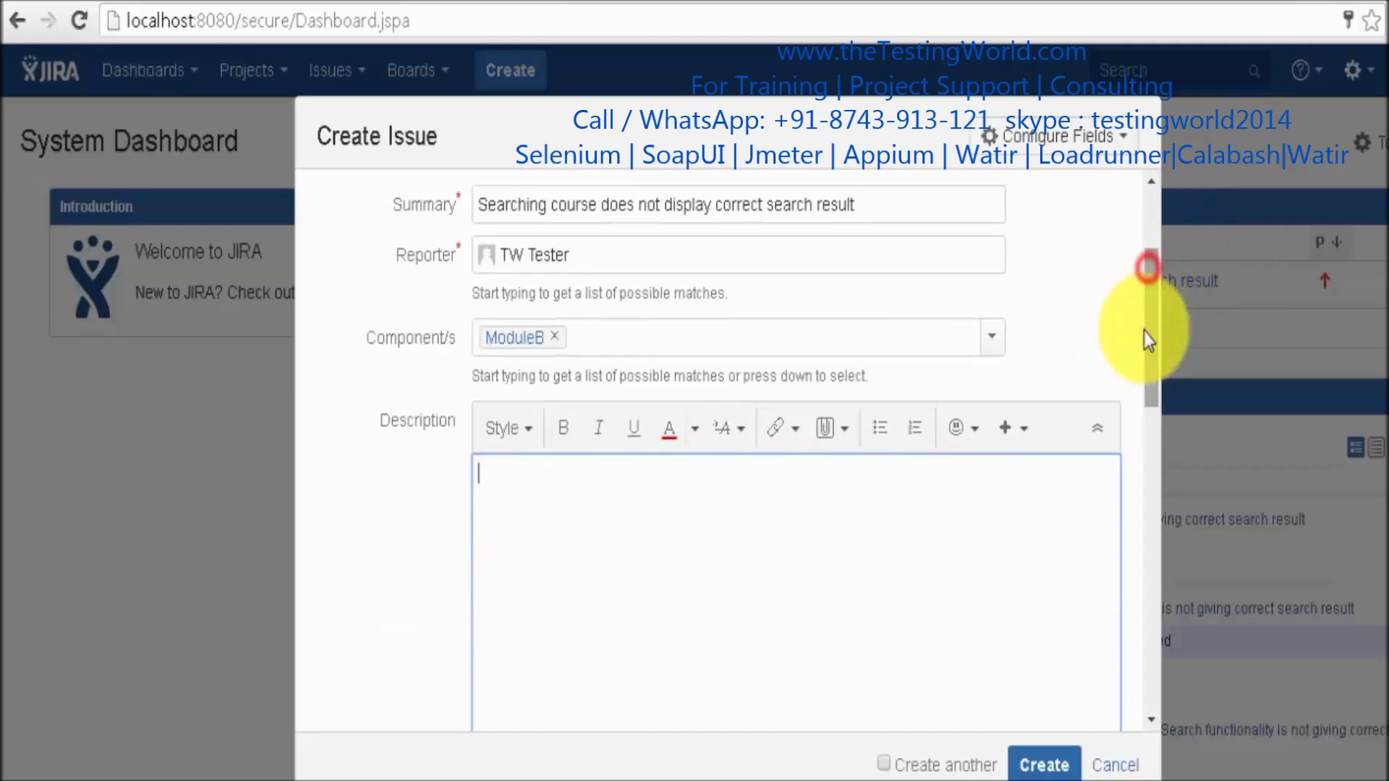
pyautogui.write('While te')
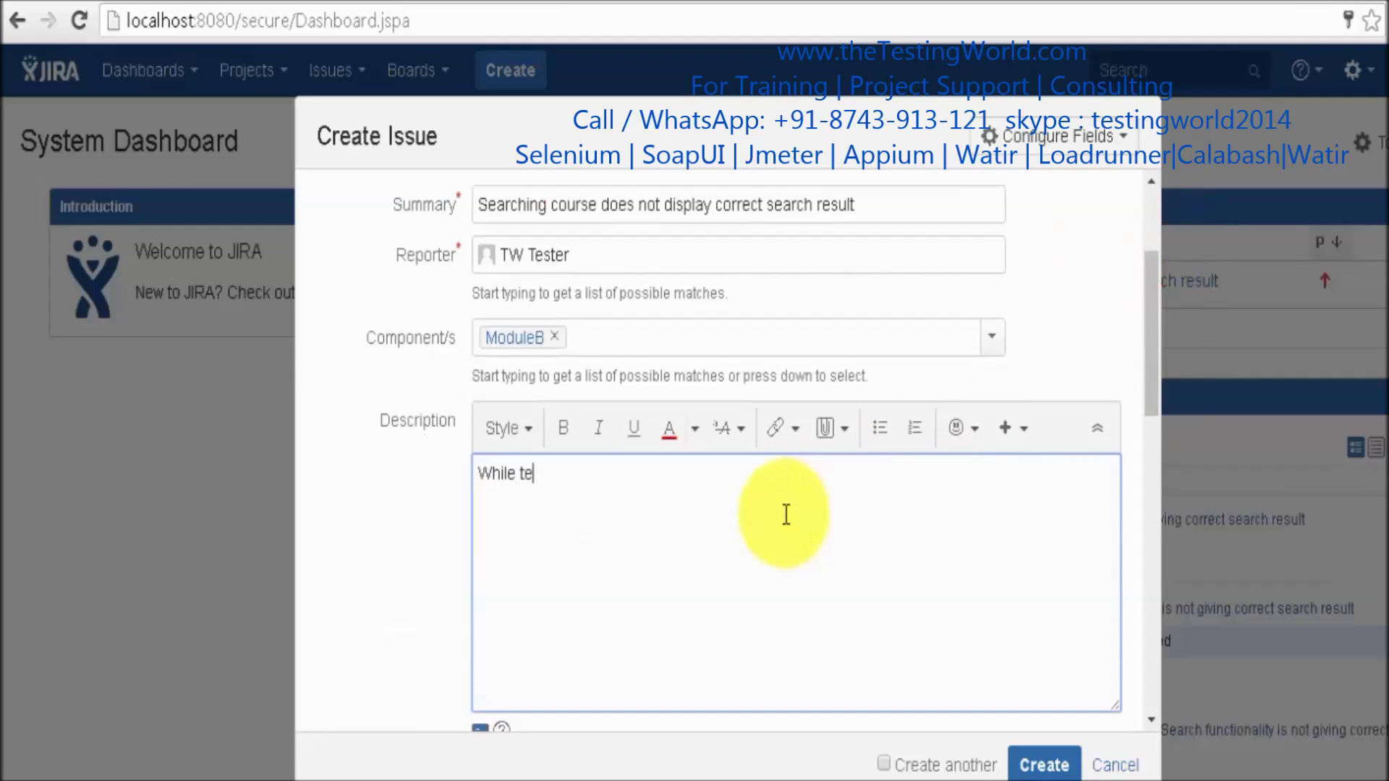
pyautogui.write('sting course search funct')
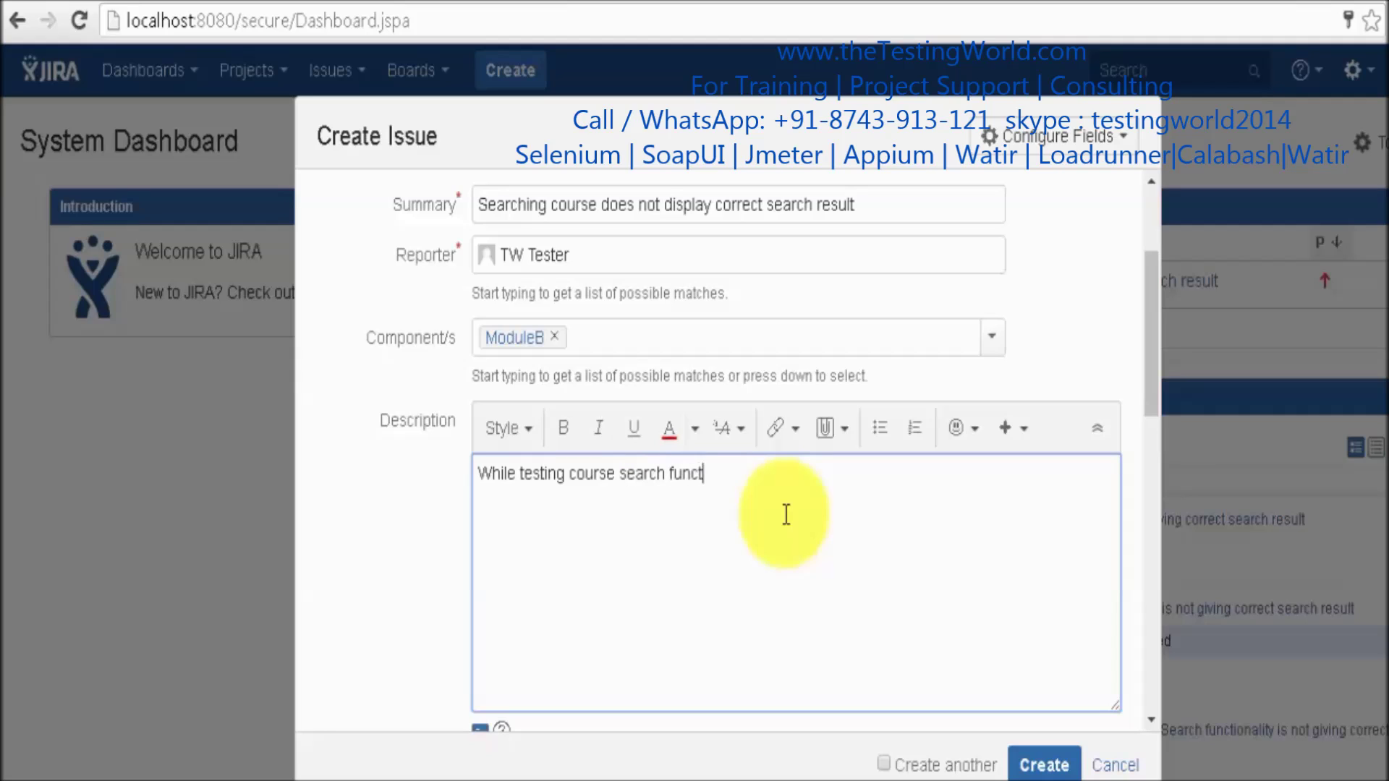
pyautogui.write('ionality')
pyautogui.write('cator')
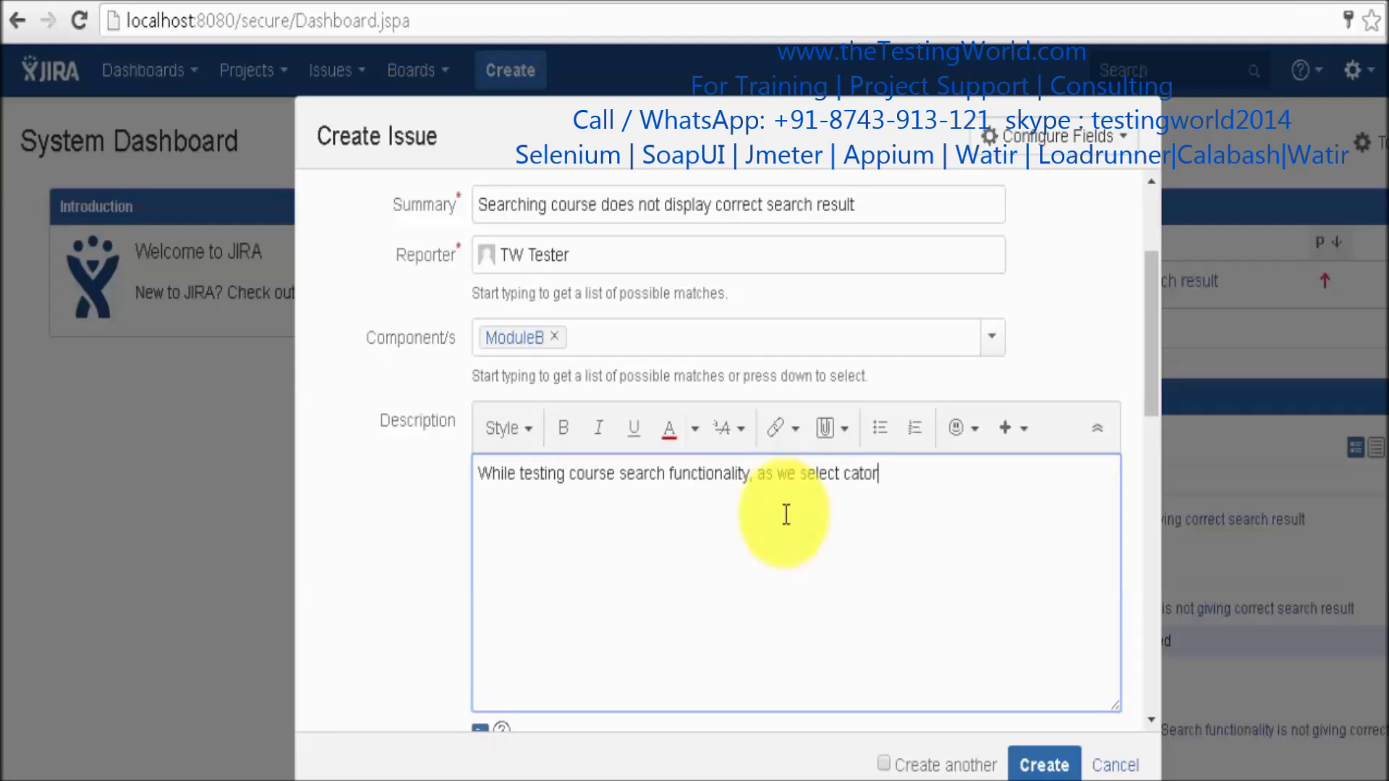
pyautogui.write('goty and')
pyautogui.click(868, 473)
pyautogui.press('BackSpace')
pyautogui.write('e')
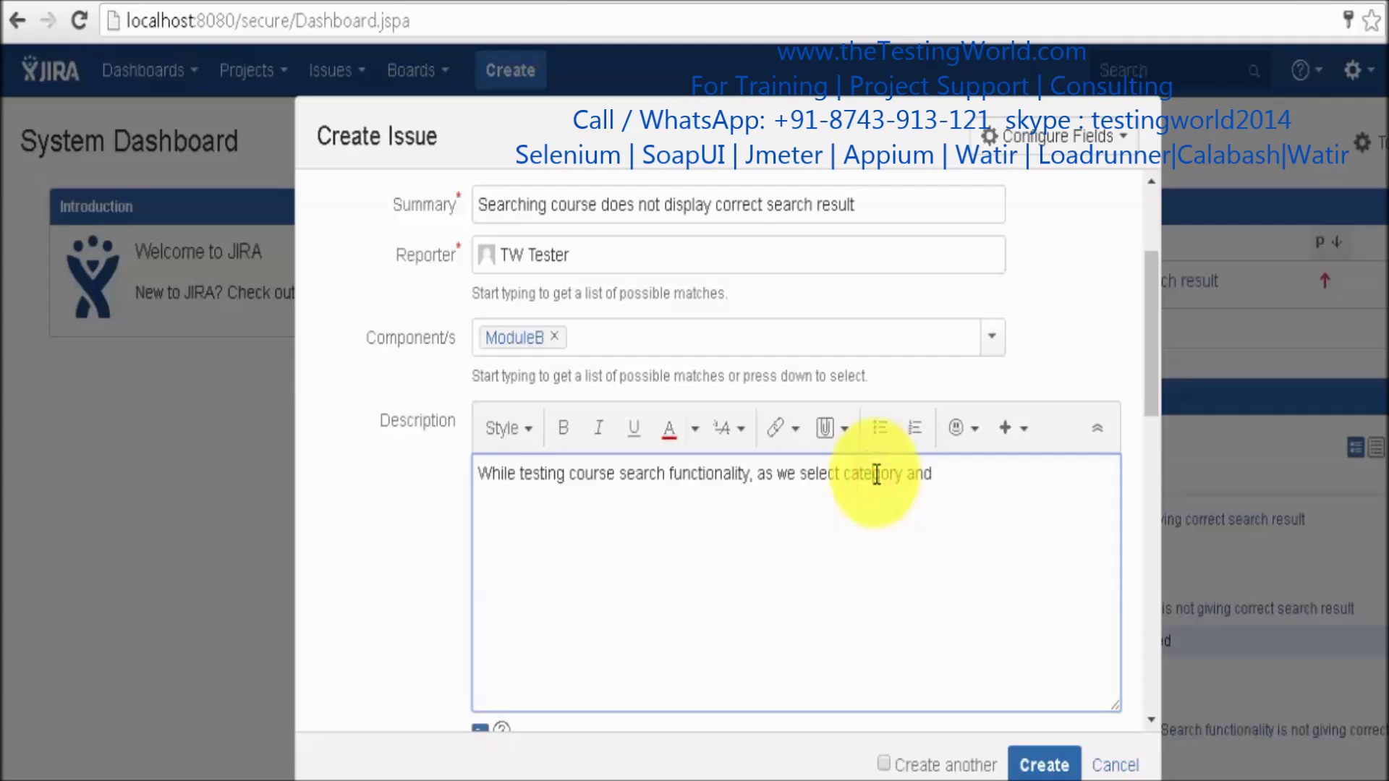
pyautogui.click(975, 492)
# - Continue with 'sub category and click on Search, we are not getting expected output' and start a steps heading
pyautogui.write('sub catte')
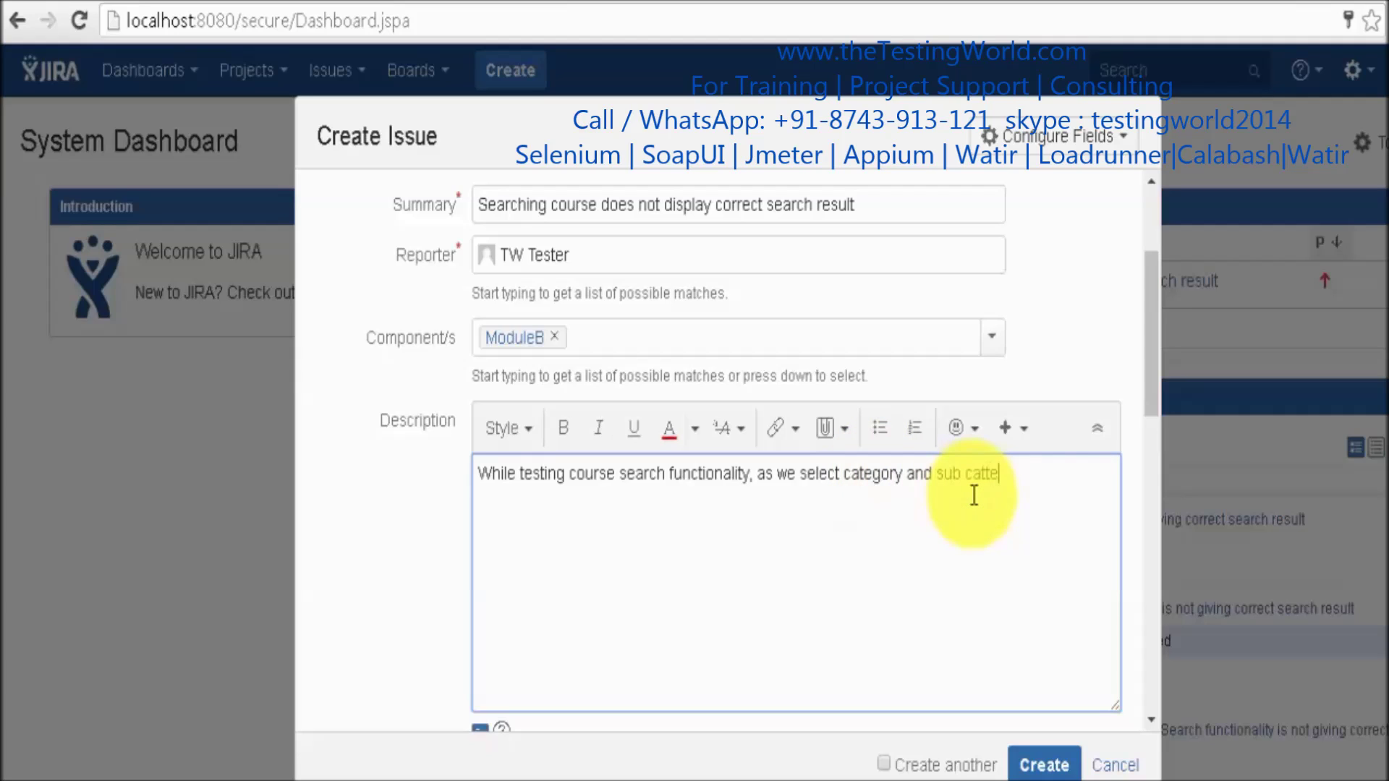
pyautogui.write('gory and')
pyautogui.click(987, 474)
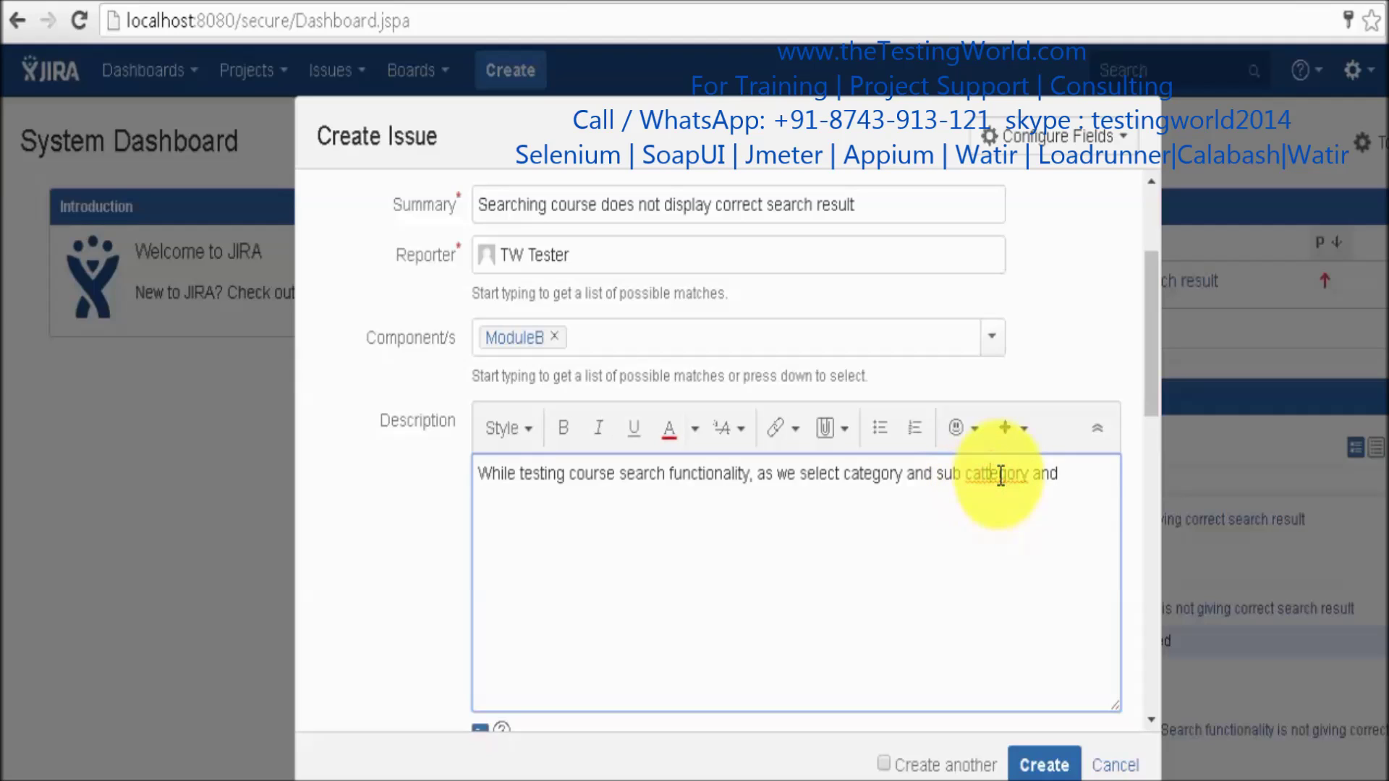
pyautogui.press('BackSpace')
pyautogui.write('cl')
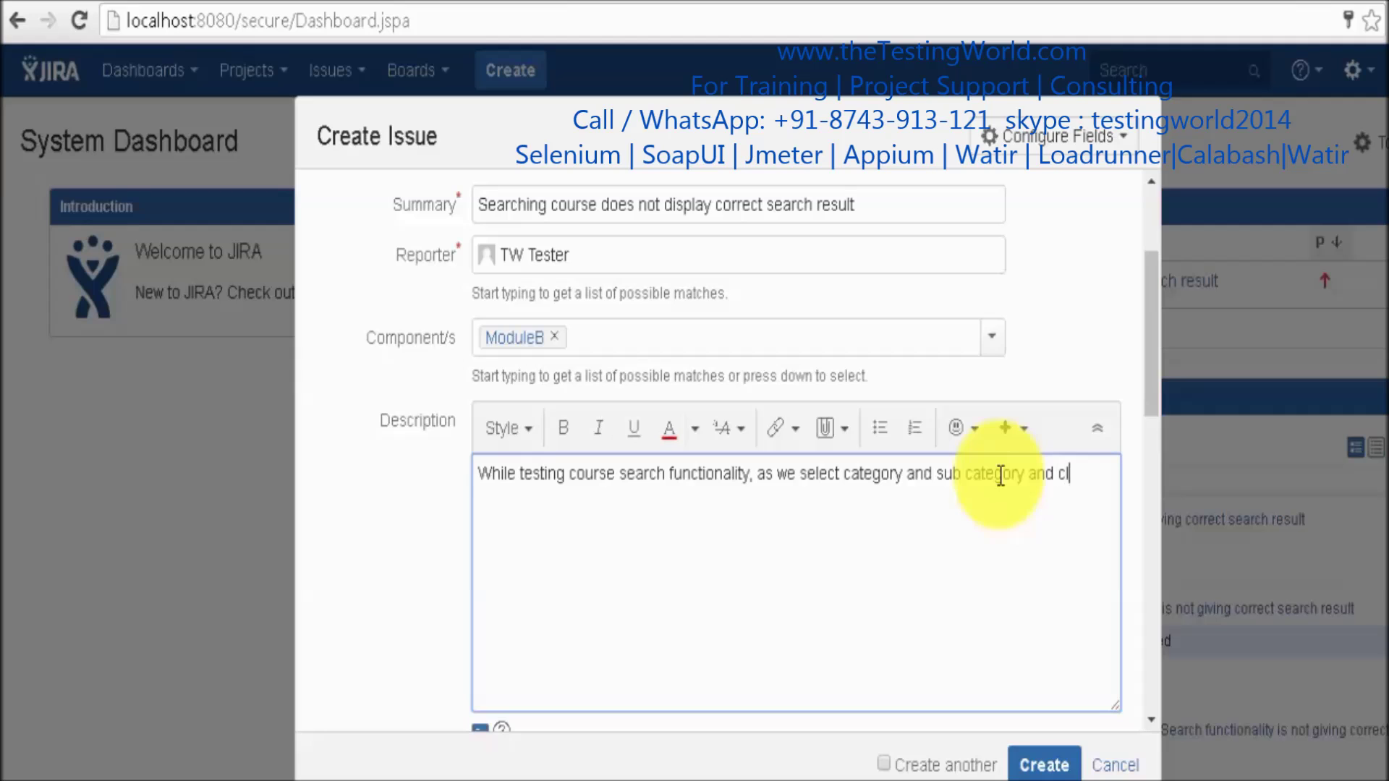
pyautogui.write('ick on Search, we are not getting e')
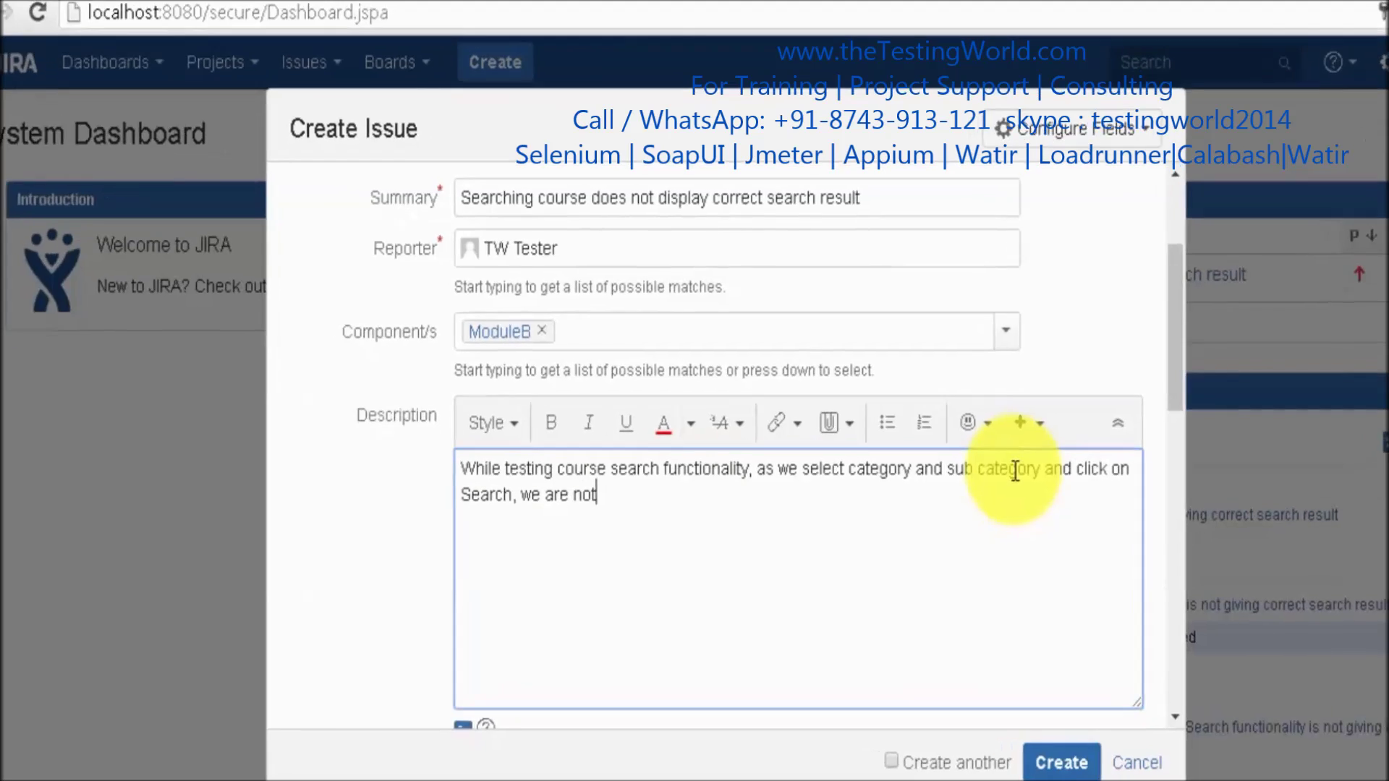
pyautogui.write('xpected ou')
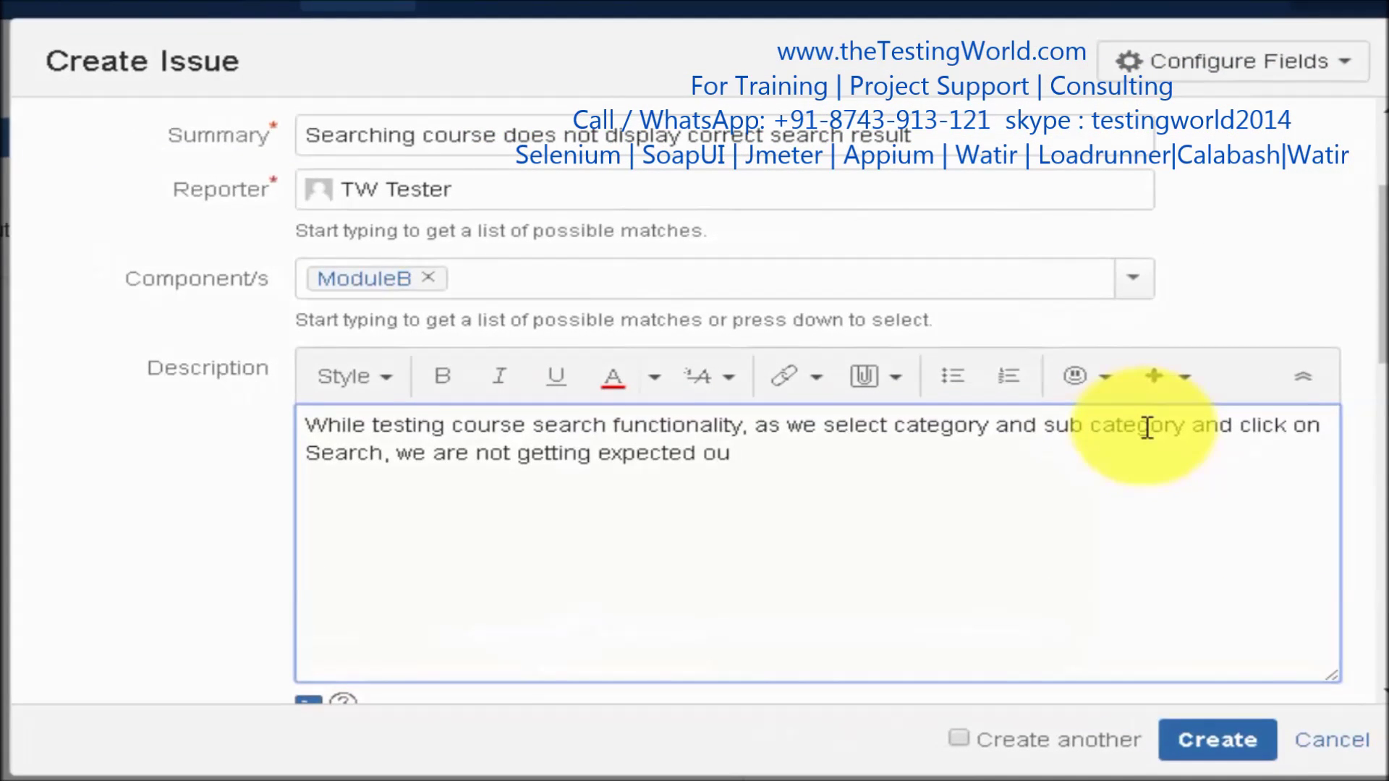
pyautogui.write('tput')
pyautogui.press('Return')
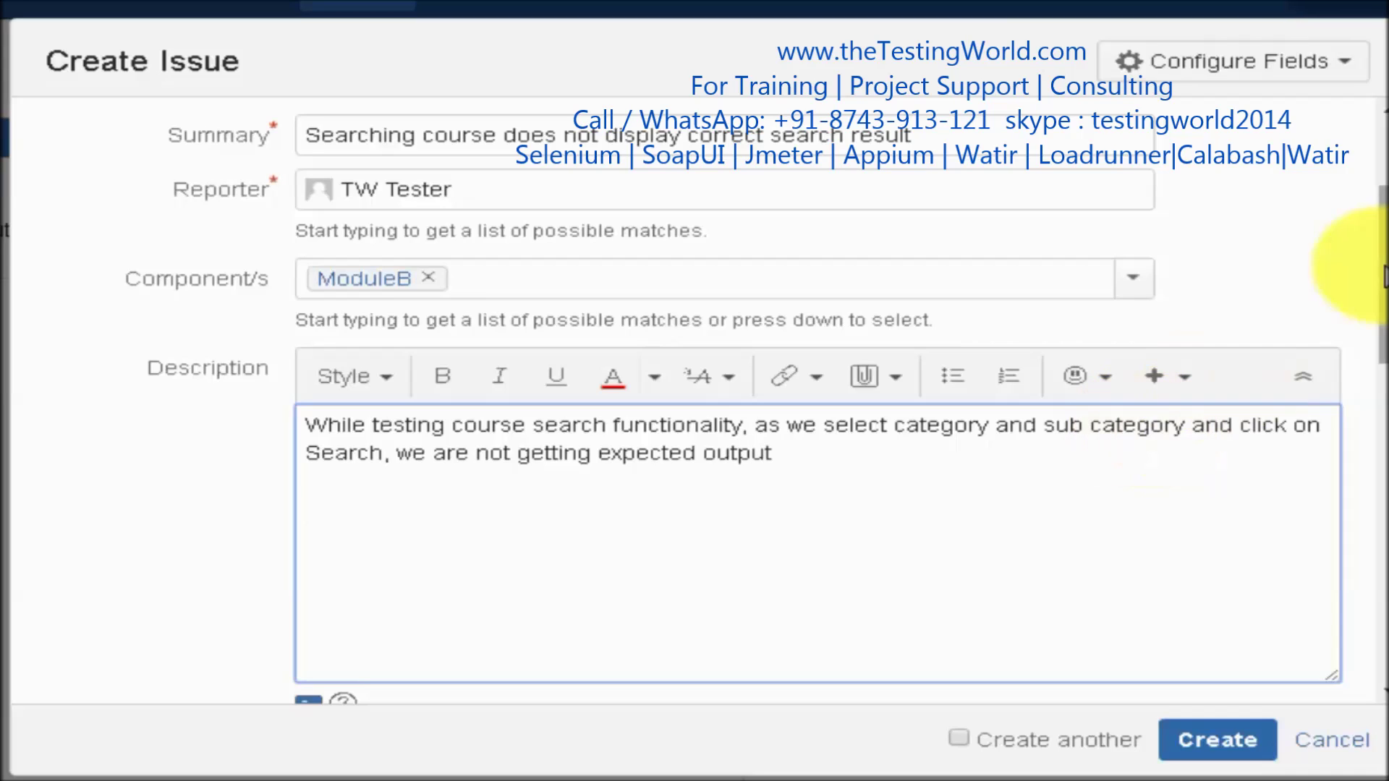
pyautogui.write('Steps to Reproducer')
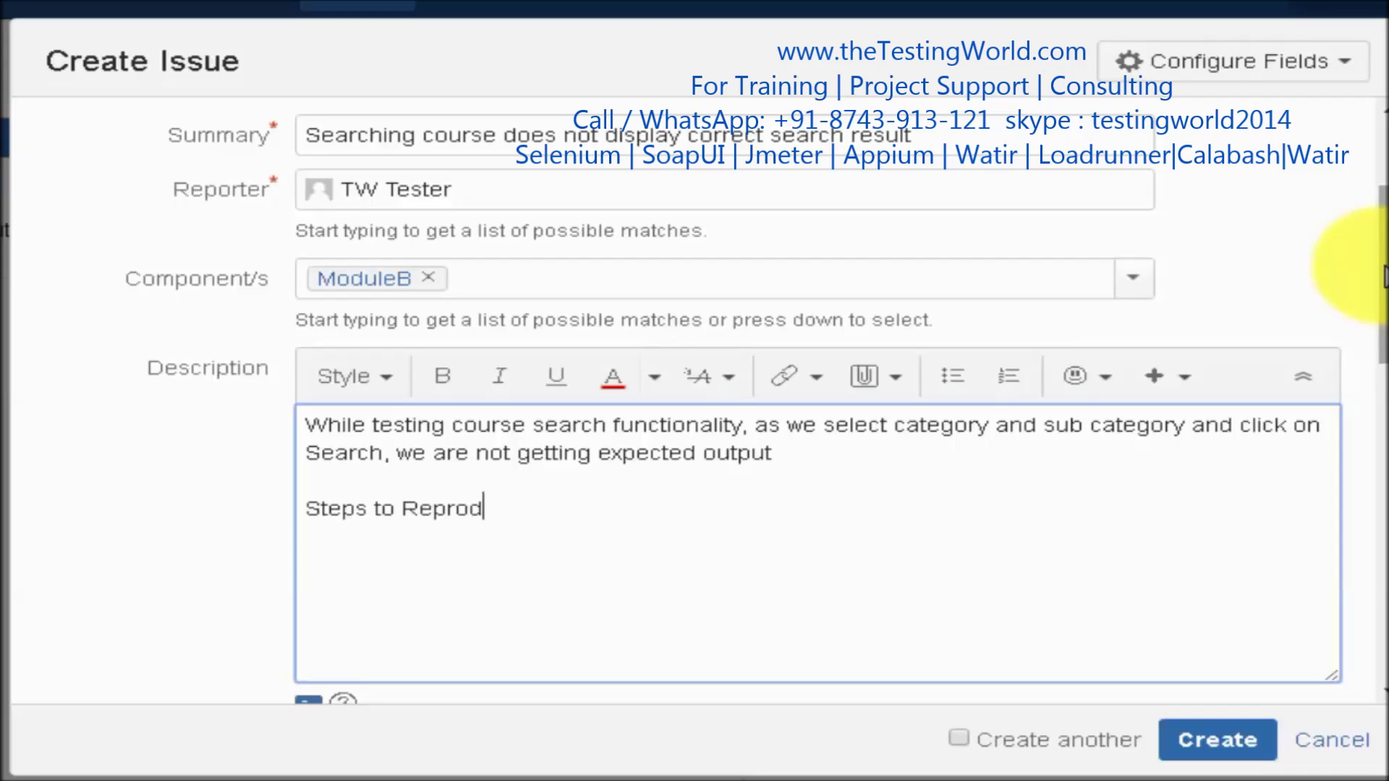
# - Fix the 'Steps to Reproduce' heading and list four numbered steps, starting 'Go to Application'
pyautogui.hotkey('shift', 'Left')
pyautogui.hotkey('shift', 'Left')
pyautogui.hotkey('shift', 'Left')
pyautogui.hotkey('shift', 'Left')
pyautogui.hotkey('shift', 'Left')
pyautogui.press('Right')
pyautogui.press('BackSpace')
pyautogui.press('Return')
pyautogui.write('1.')
pyautogui.write('Go t')
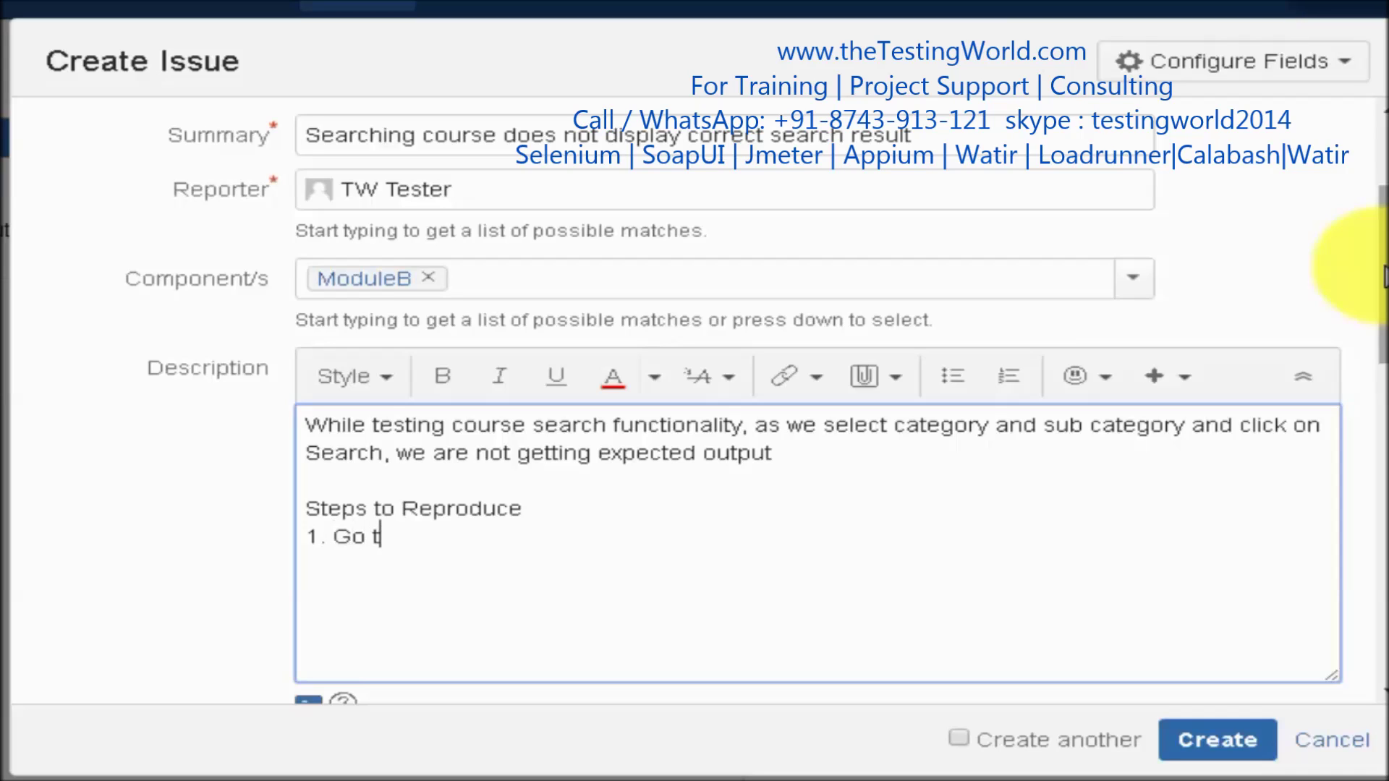
pyautogui.write('o Application')
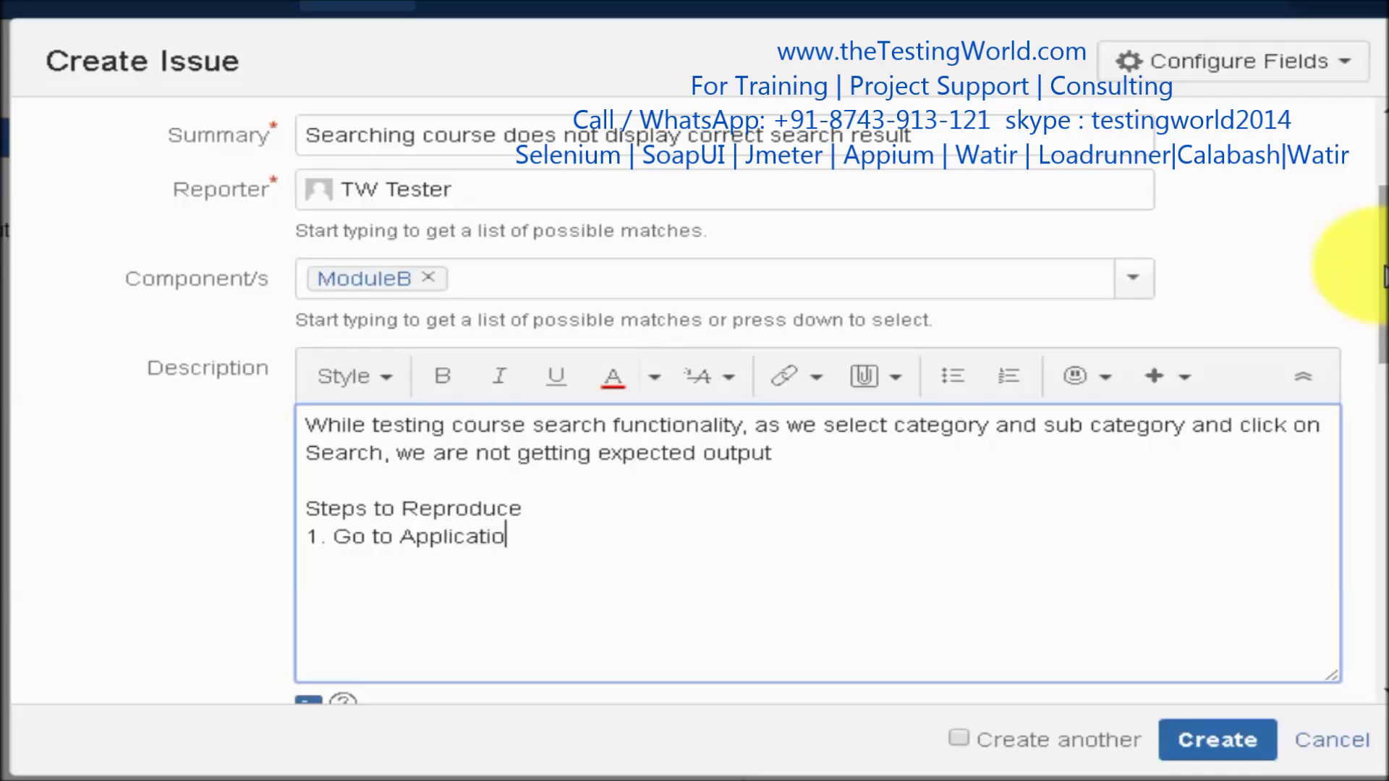
pyautogui.press('Return')
pyautogui.write('2. Sele')
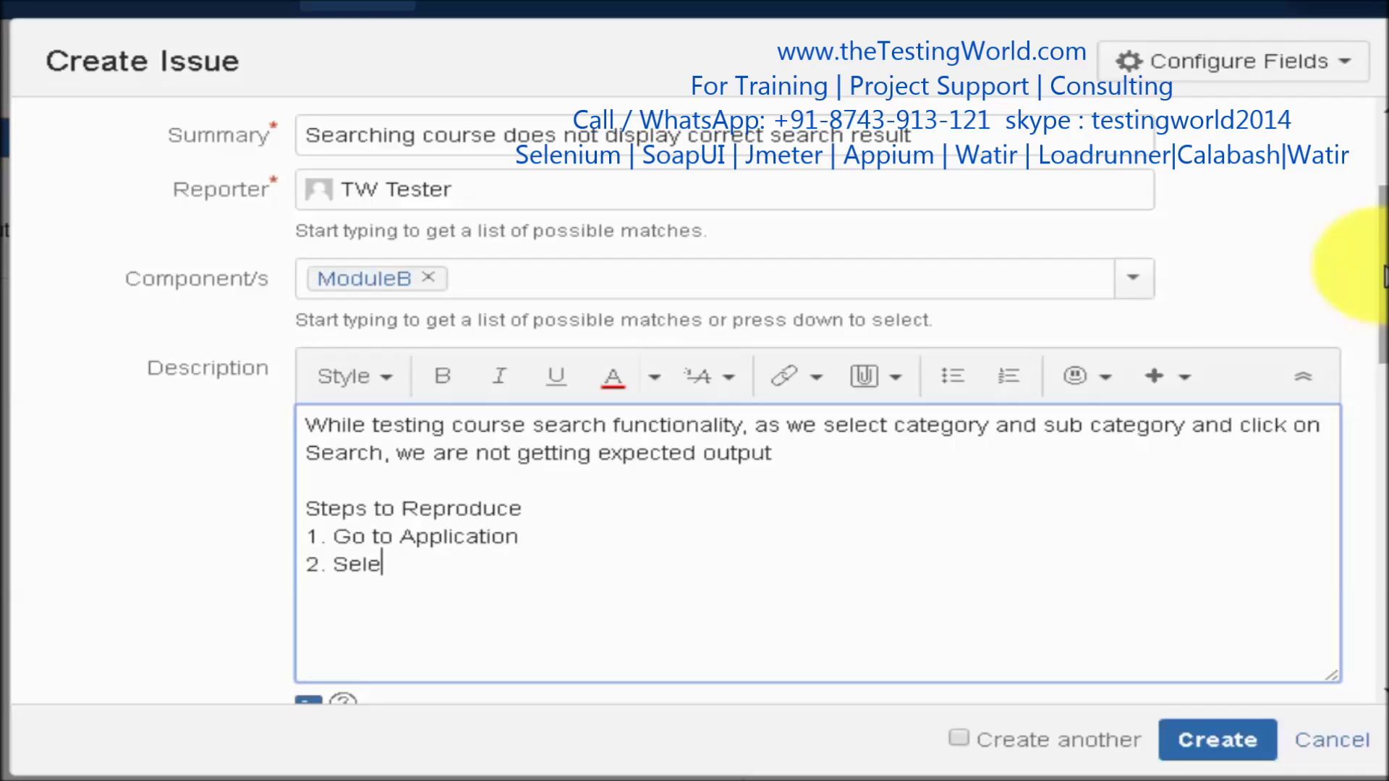
pyautogui.write('ct categor')
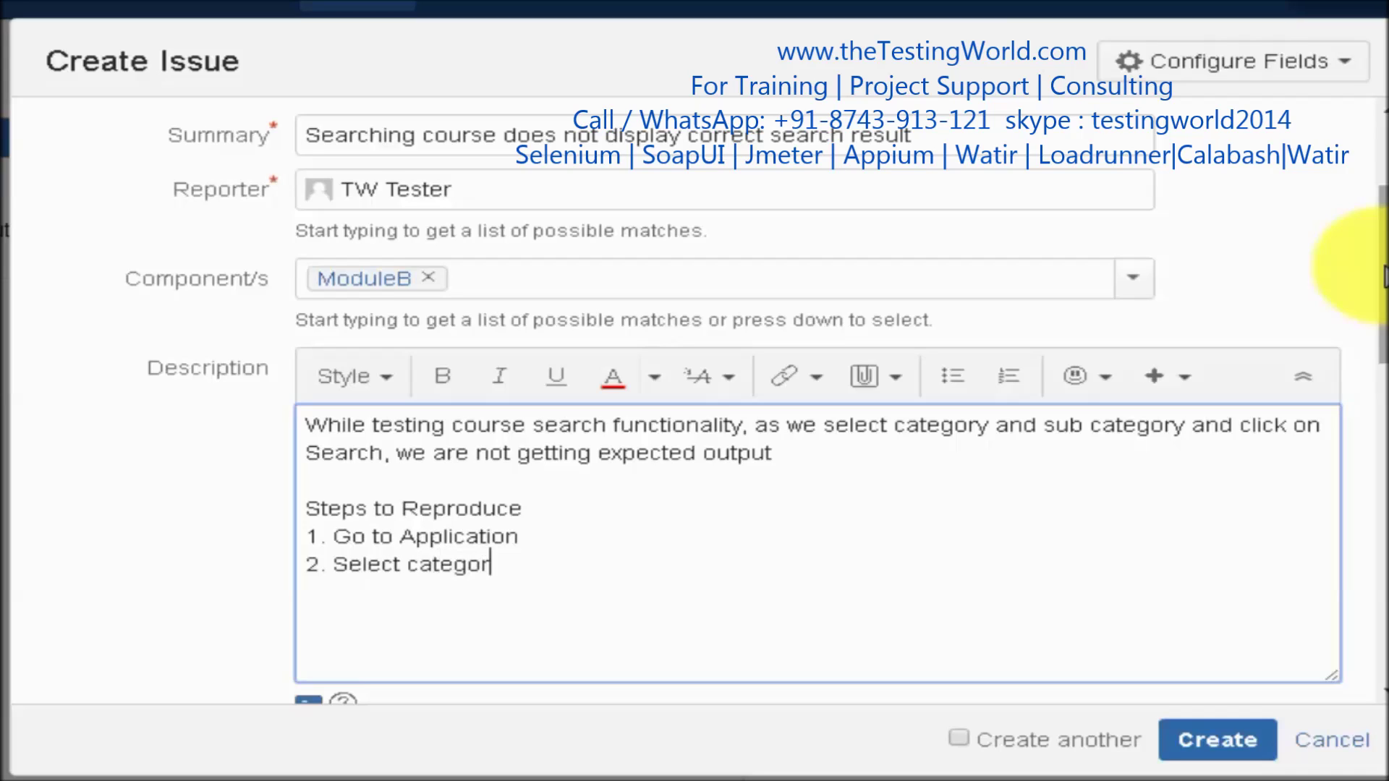
pyautogui.write('y = Softw')
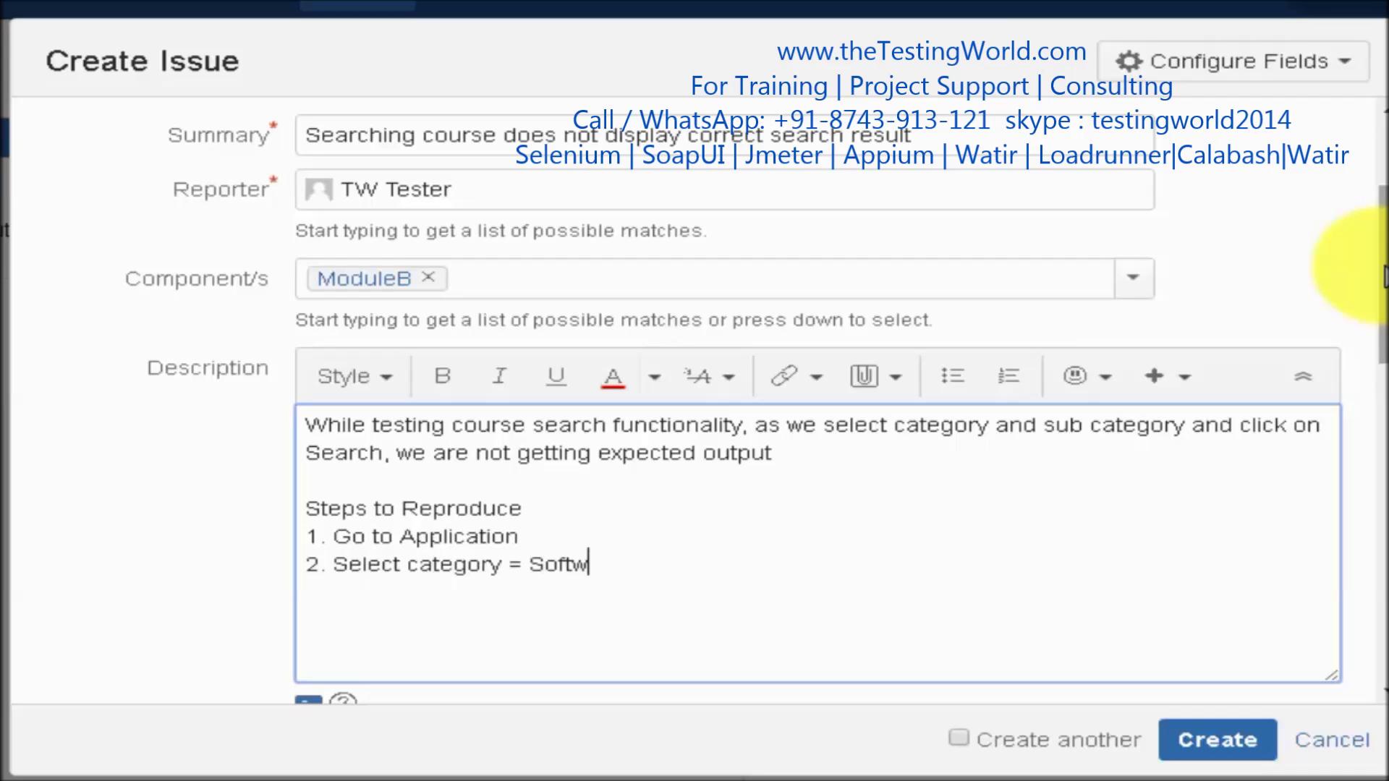
pyautogui.write('are Testing ')
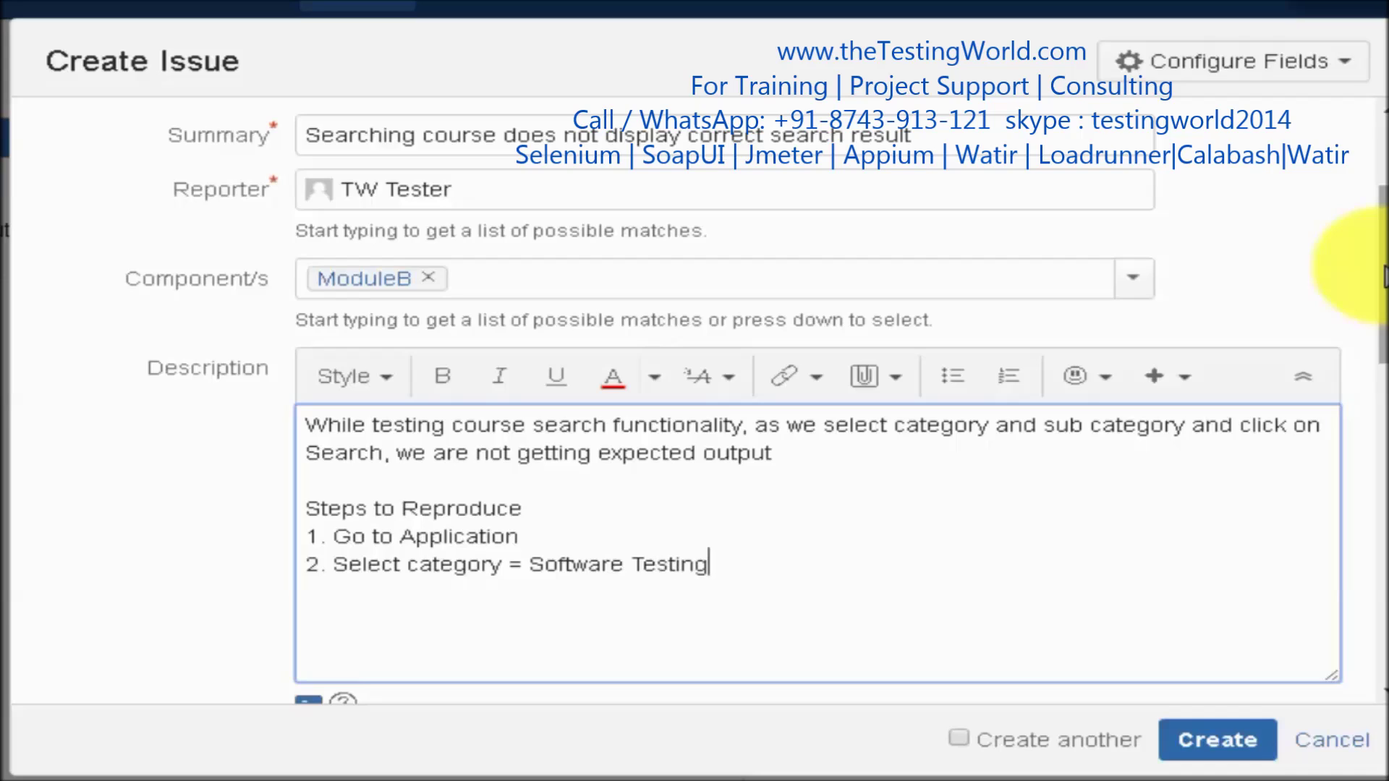
pyautogui.write('3. Select Sub')
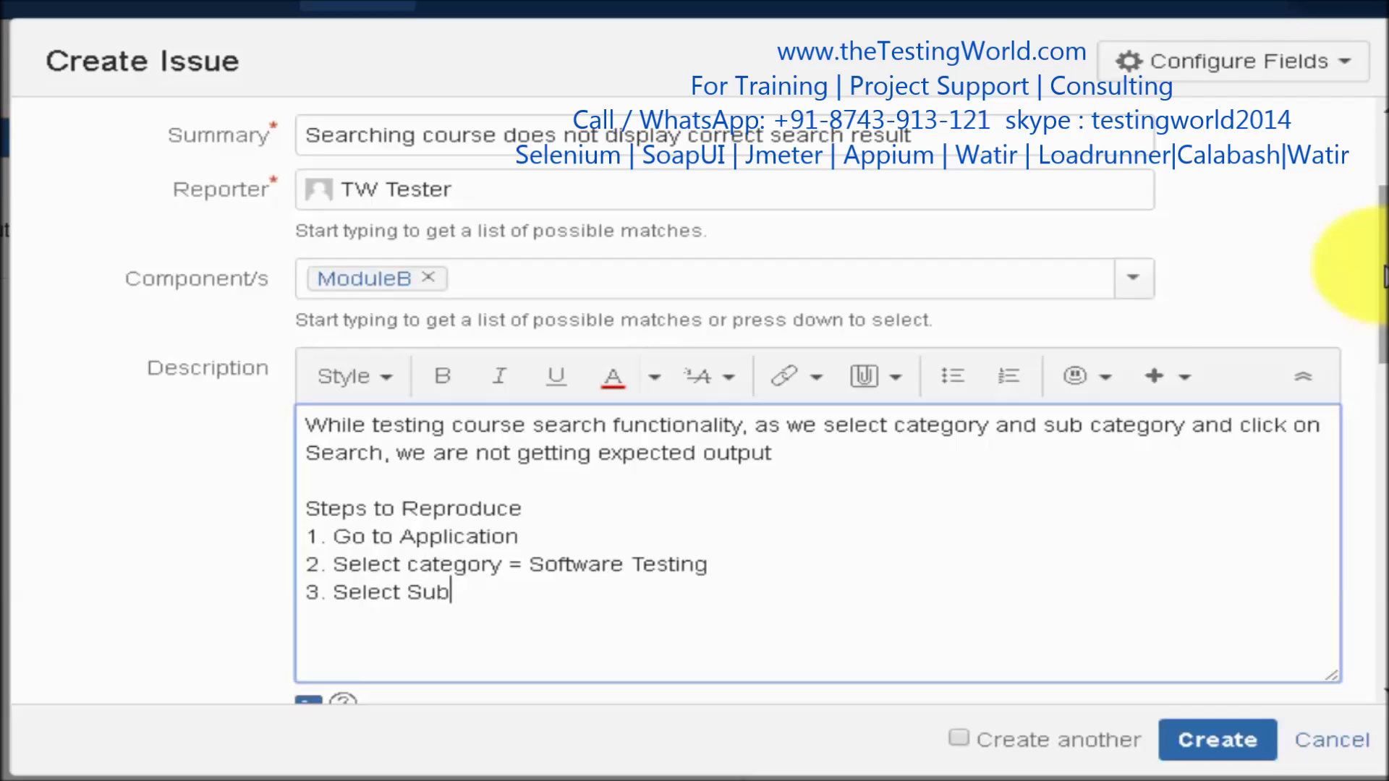
pyautogui.write('gory = Agil')
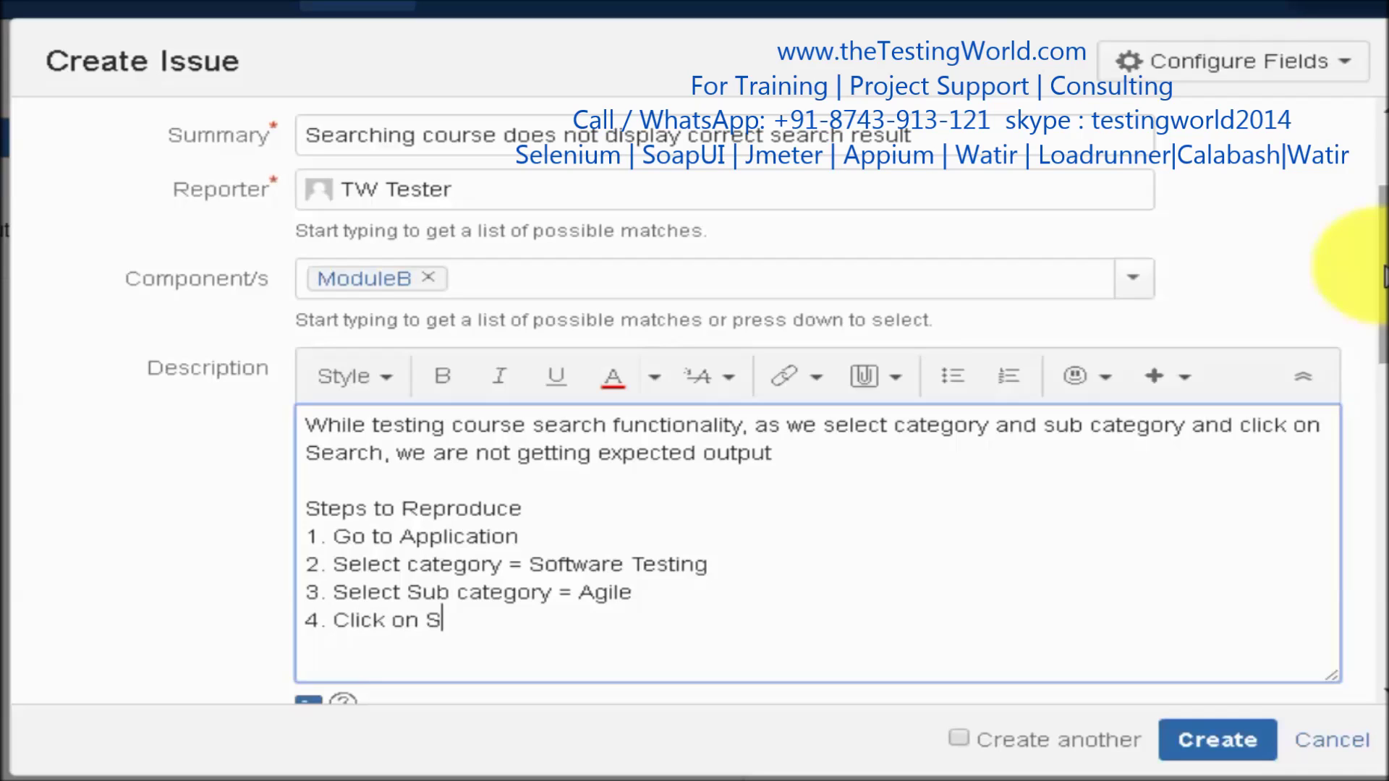
pyautogui.write('earch button')
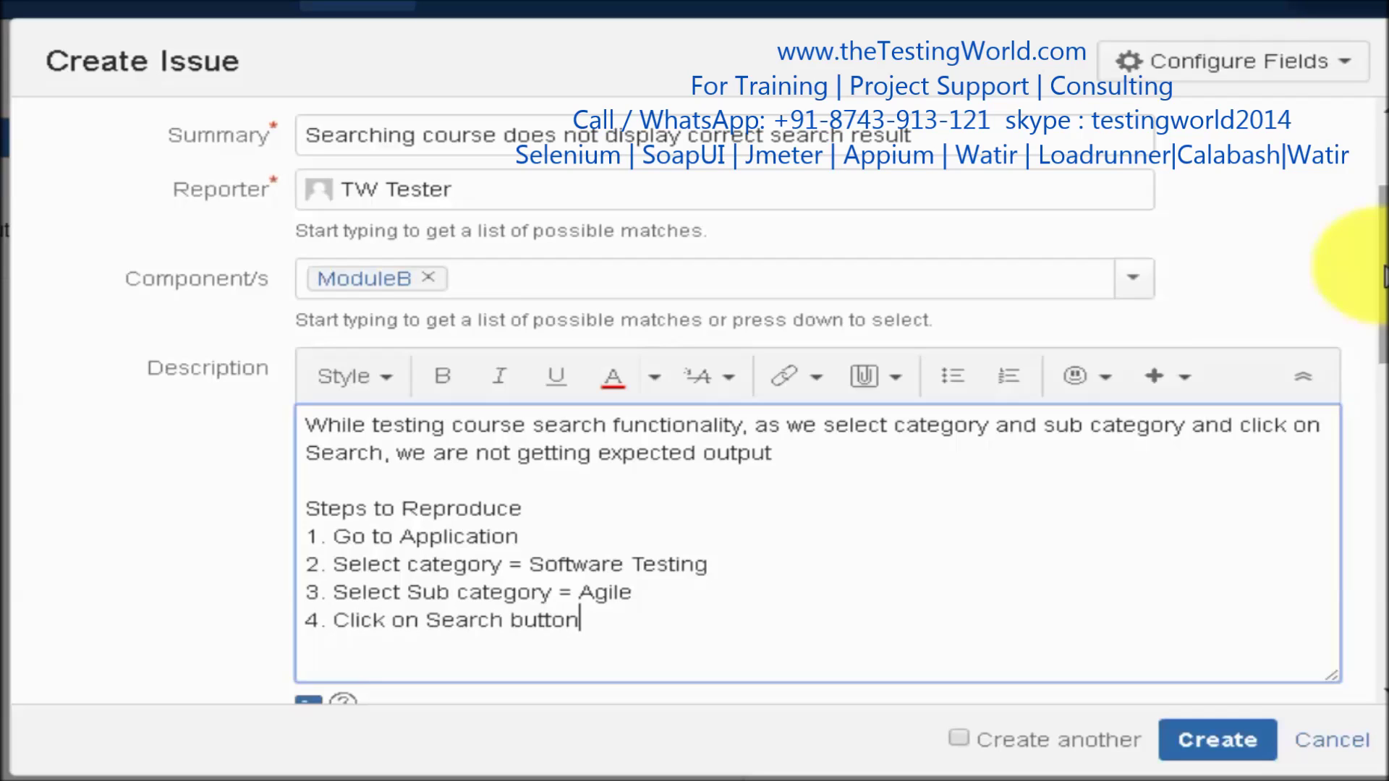
pyautogui.press('Return')
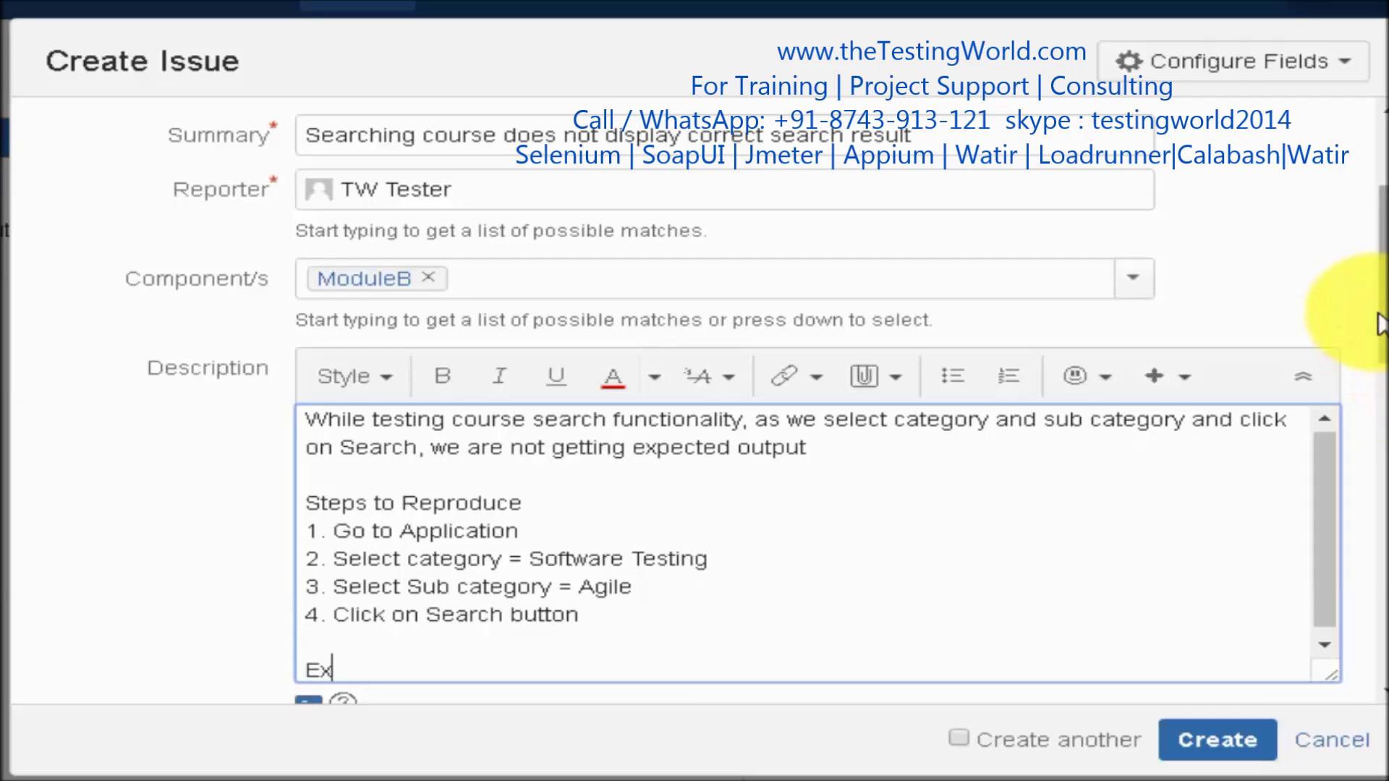
# - Add the Expected Result of 10 results and the Actual Result of 4
pyautogui.scroll(-3, 1360, 340)
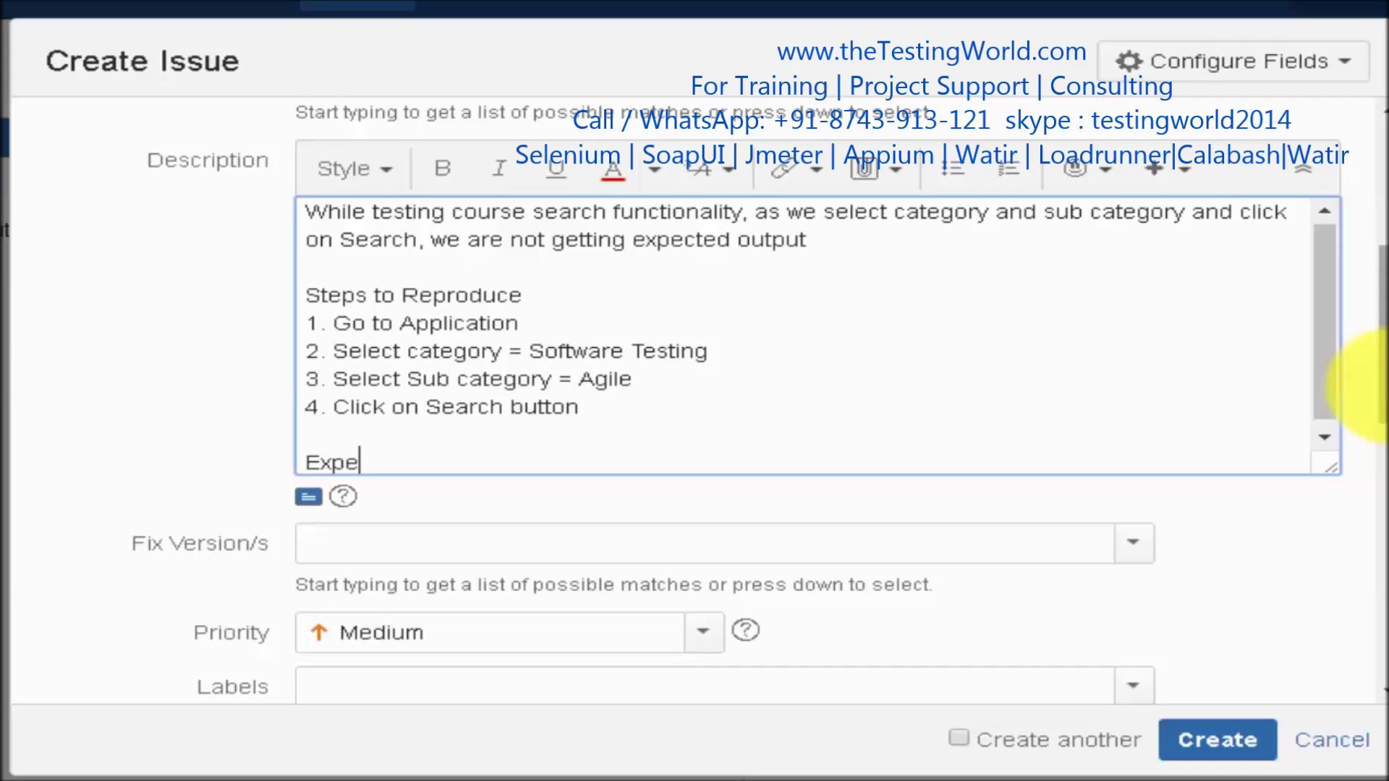
pyautogui.write('Expected Result  is : It should display 10 results')
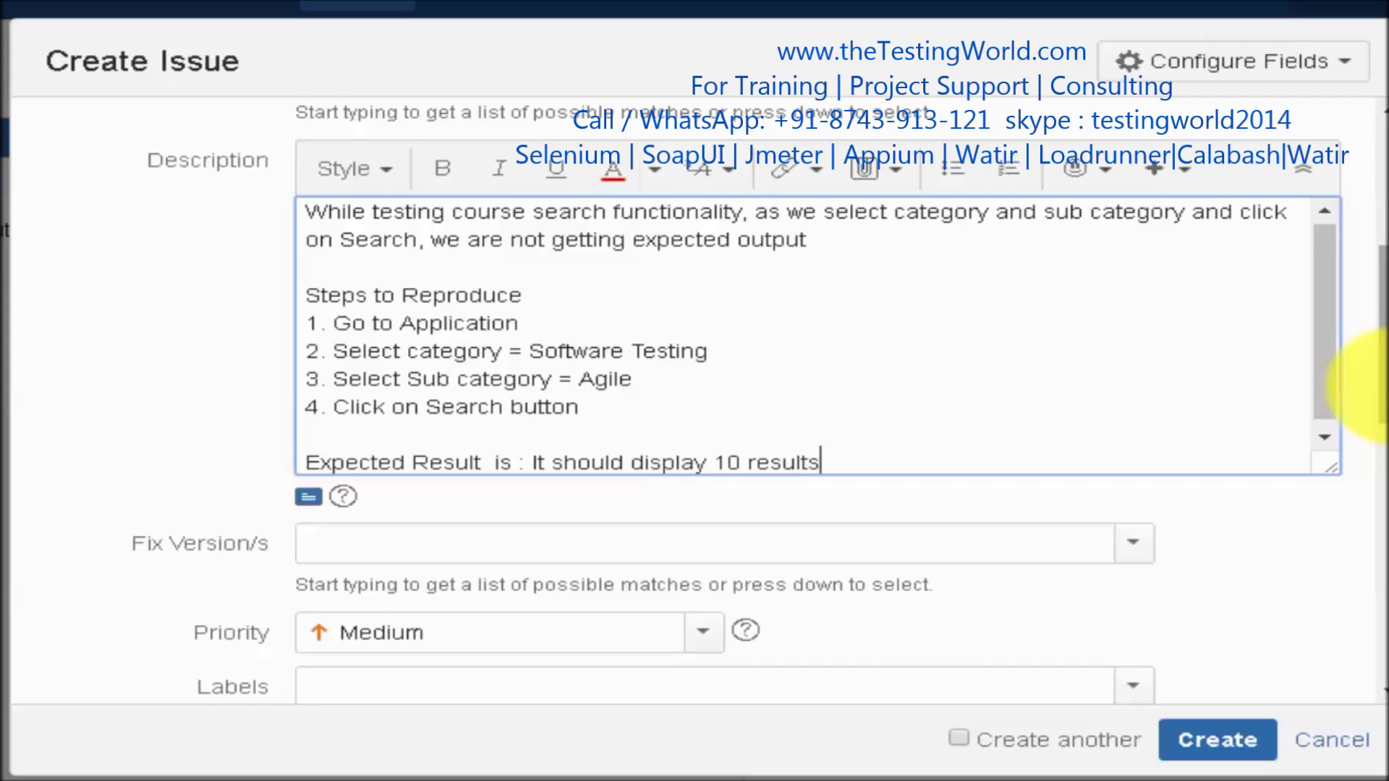
pyautogui.press('Return')
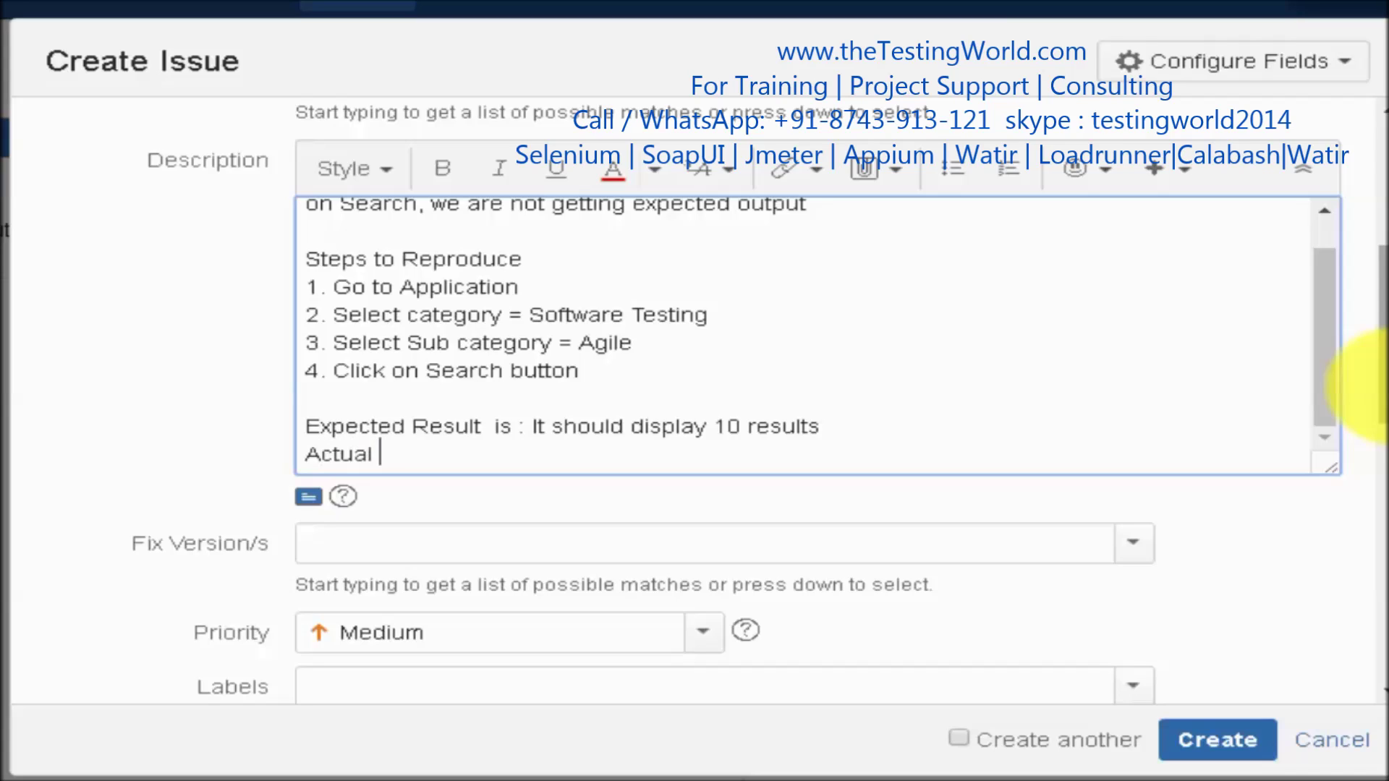
pyautogui.press('Return')
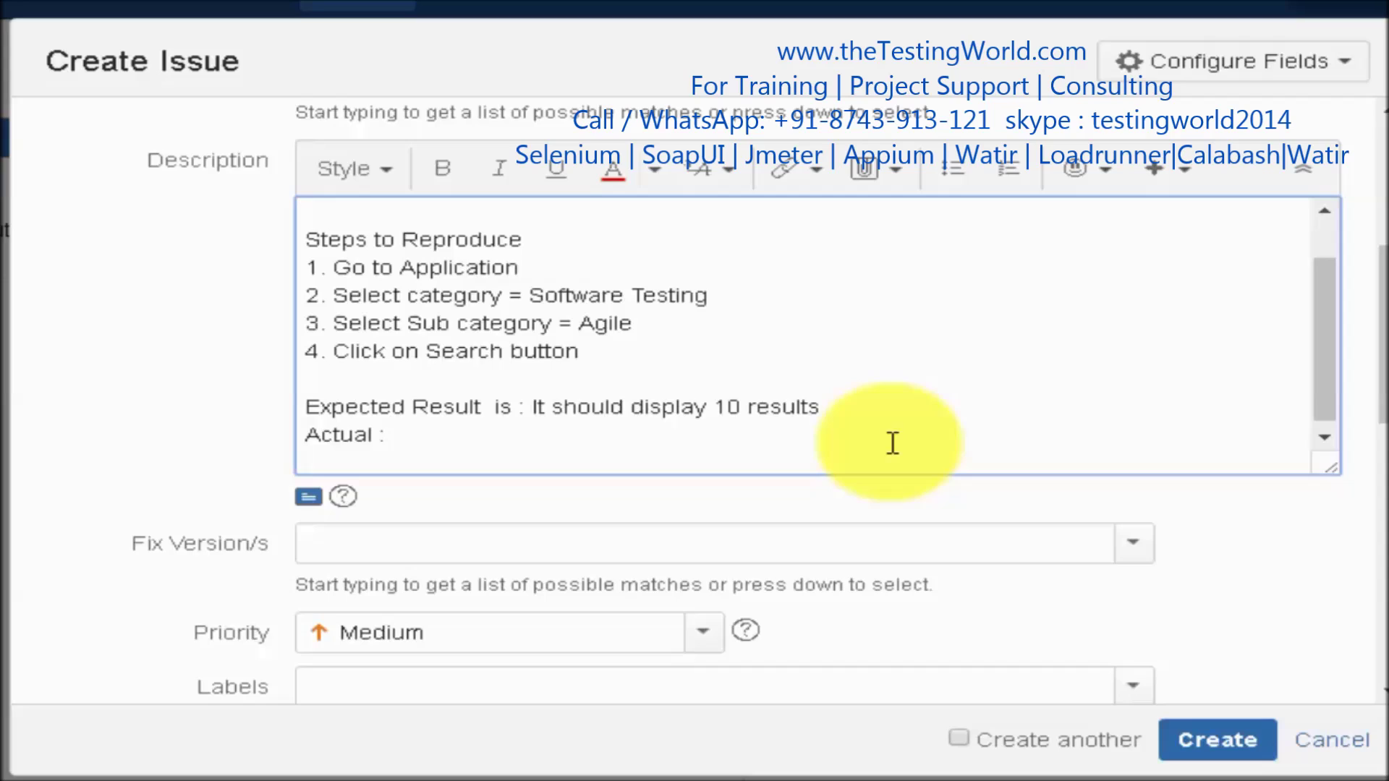
pyautogui.write('We are ')
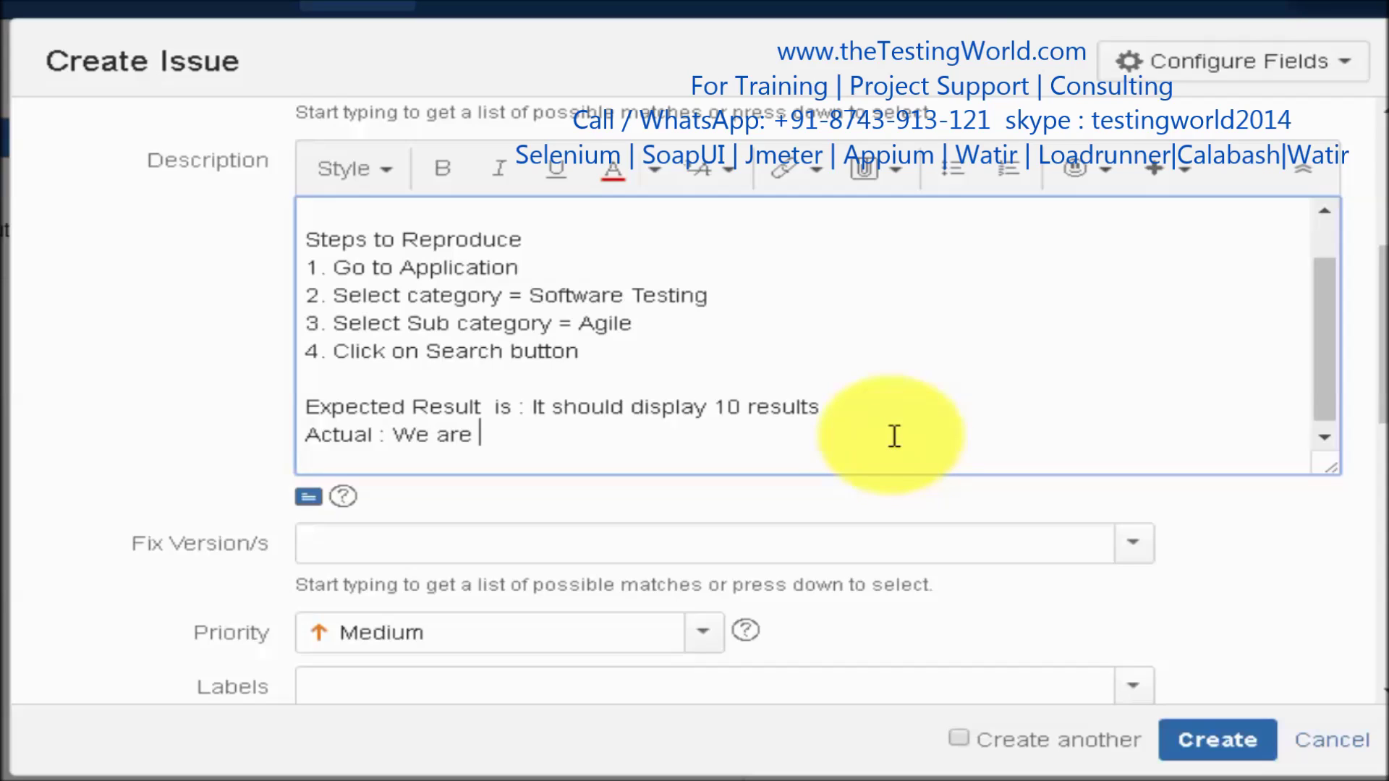
pyautogui.write('getting 4 results')
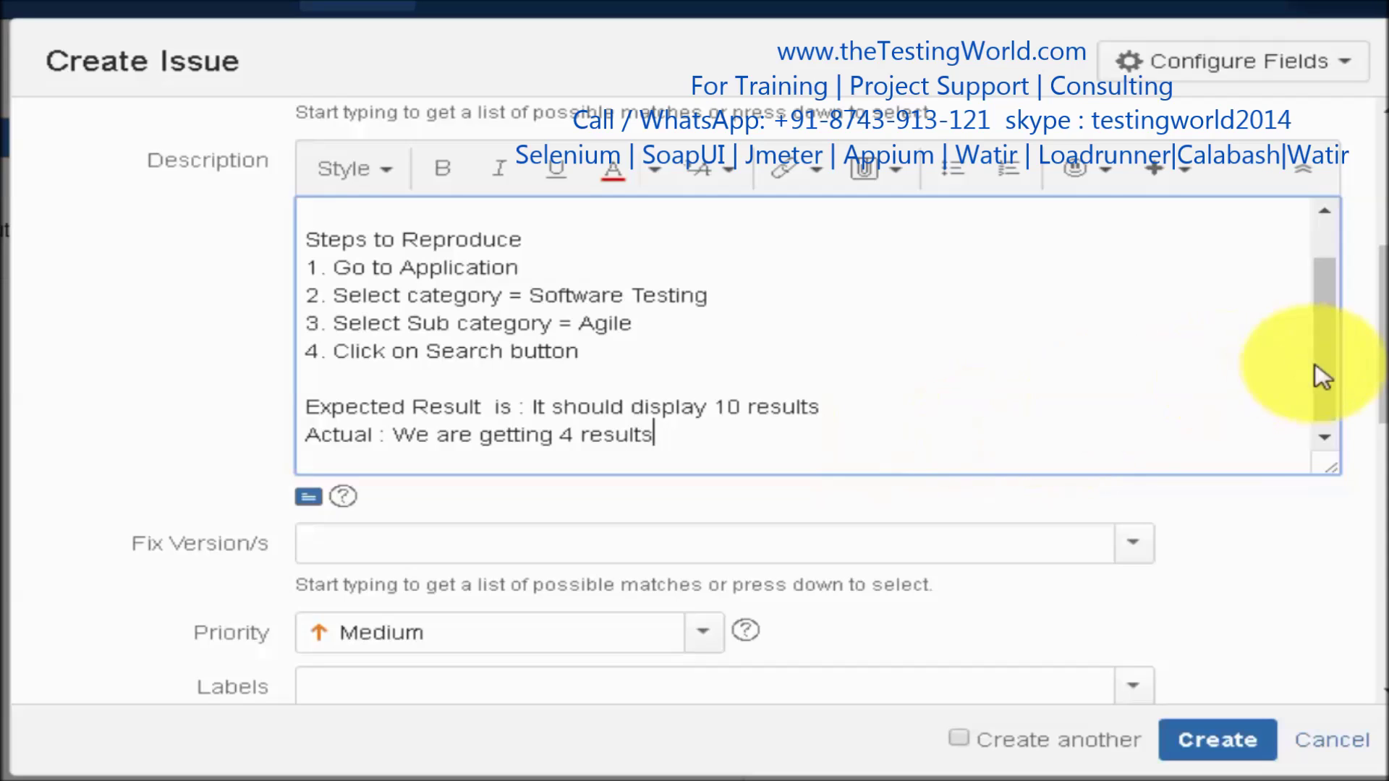
# - Make the Steps to Reproduce heading bold
pyautogui.moveTo(1324, 357)
pyautogui.mouseDown()
pyautogui.moveTo(1331, 384)
pyautogui.moveTo(1327, 332)
pyautogui.mouseUp()
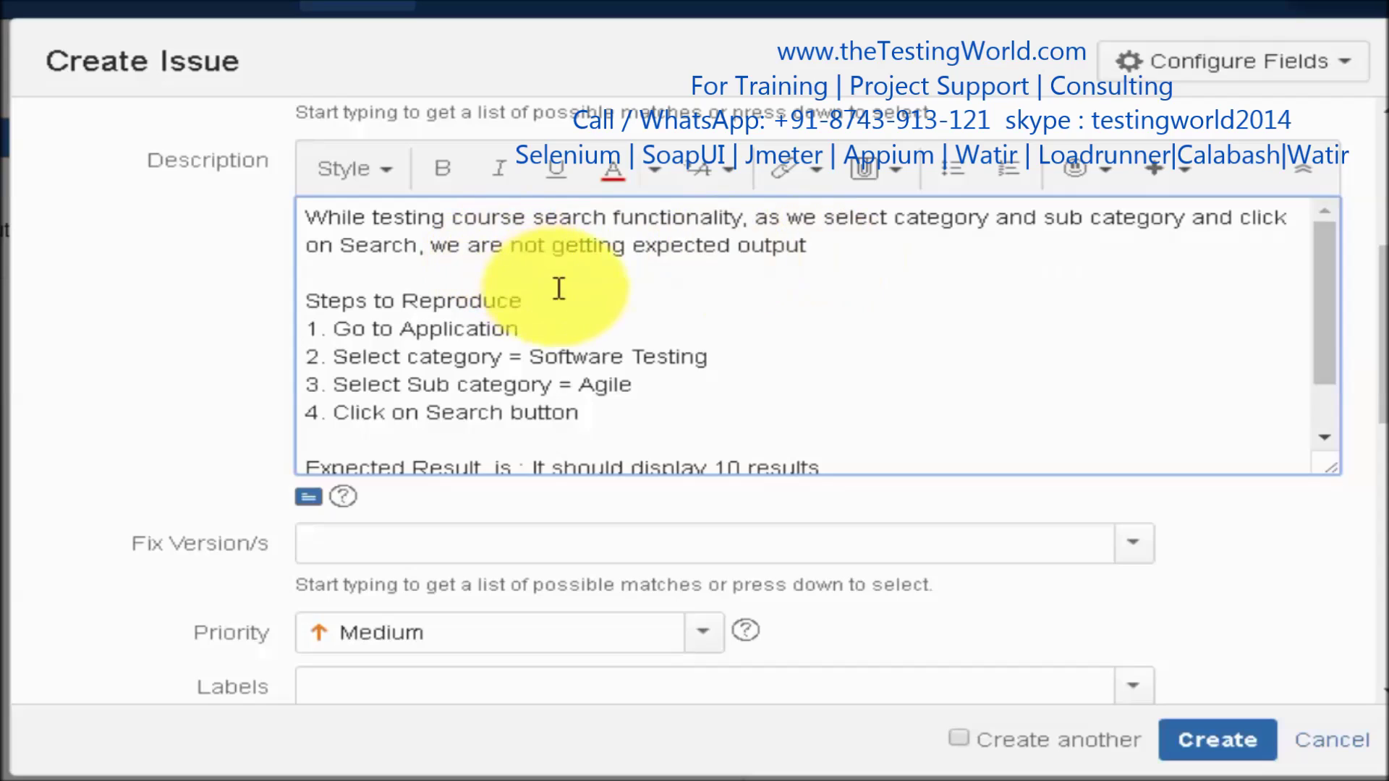
pyautogui.moveTo(560, 291); pyautogui.dragTo(273, 301)
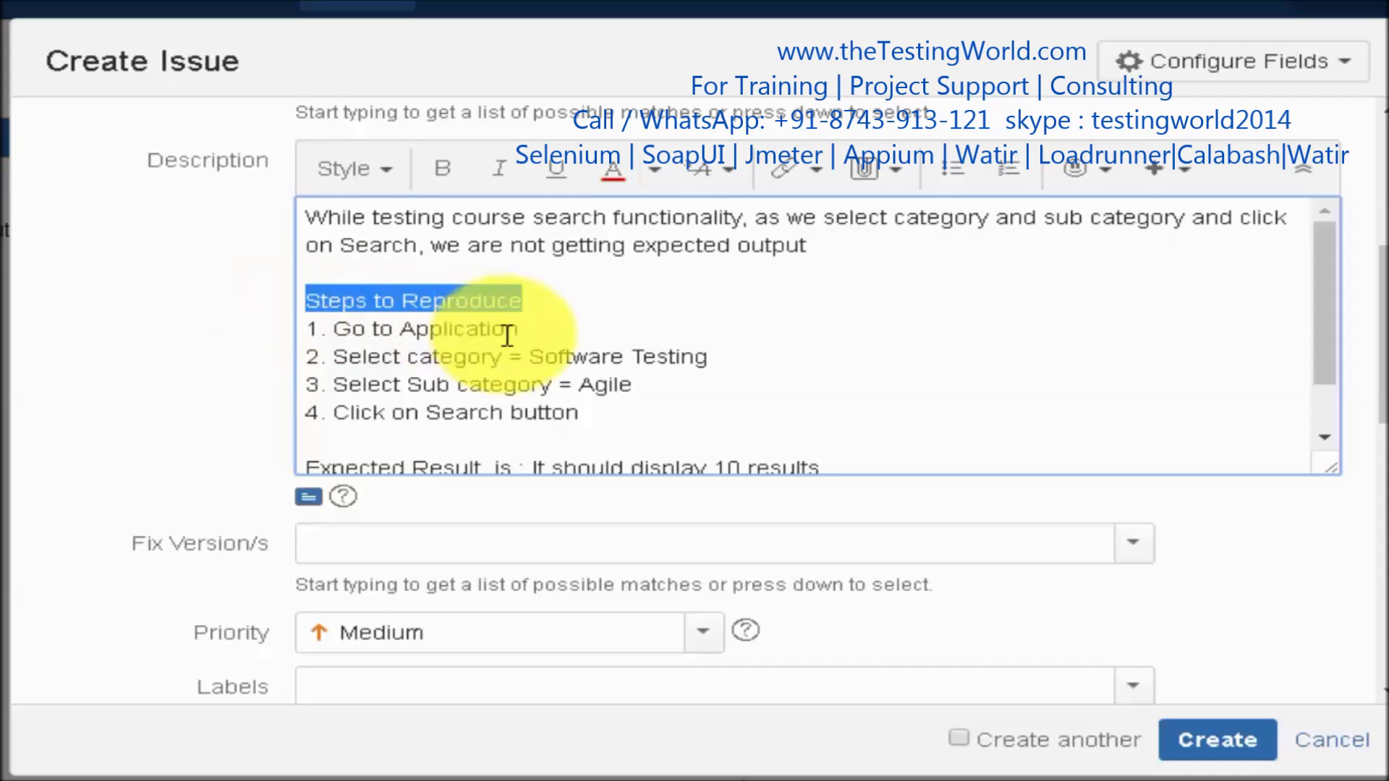
pyautogui.hotkey('ctrl', 'b')
pyautogui.click(588, 311)
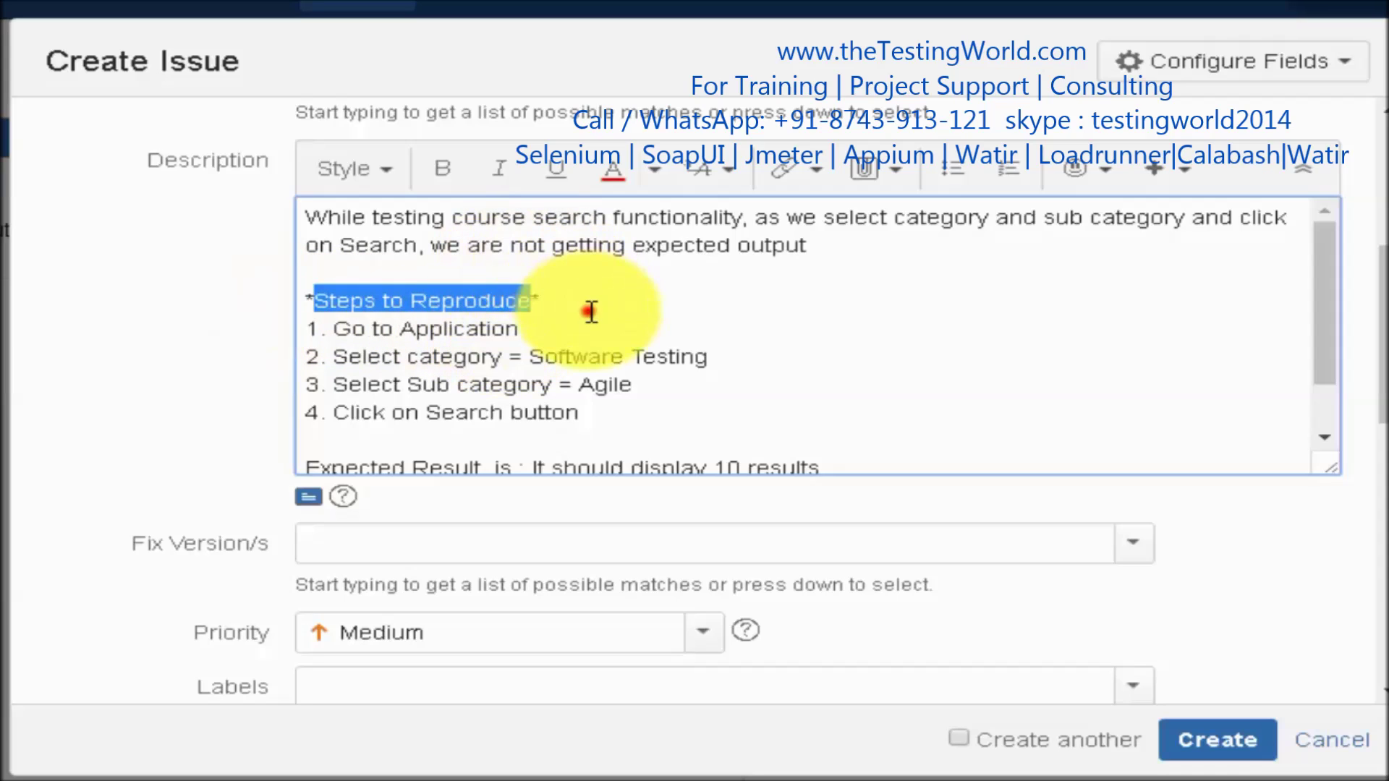
pyautogui.moveTo(1326, 340); pyautogui.dragTo(1328, 434)
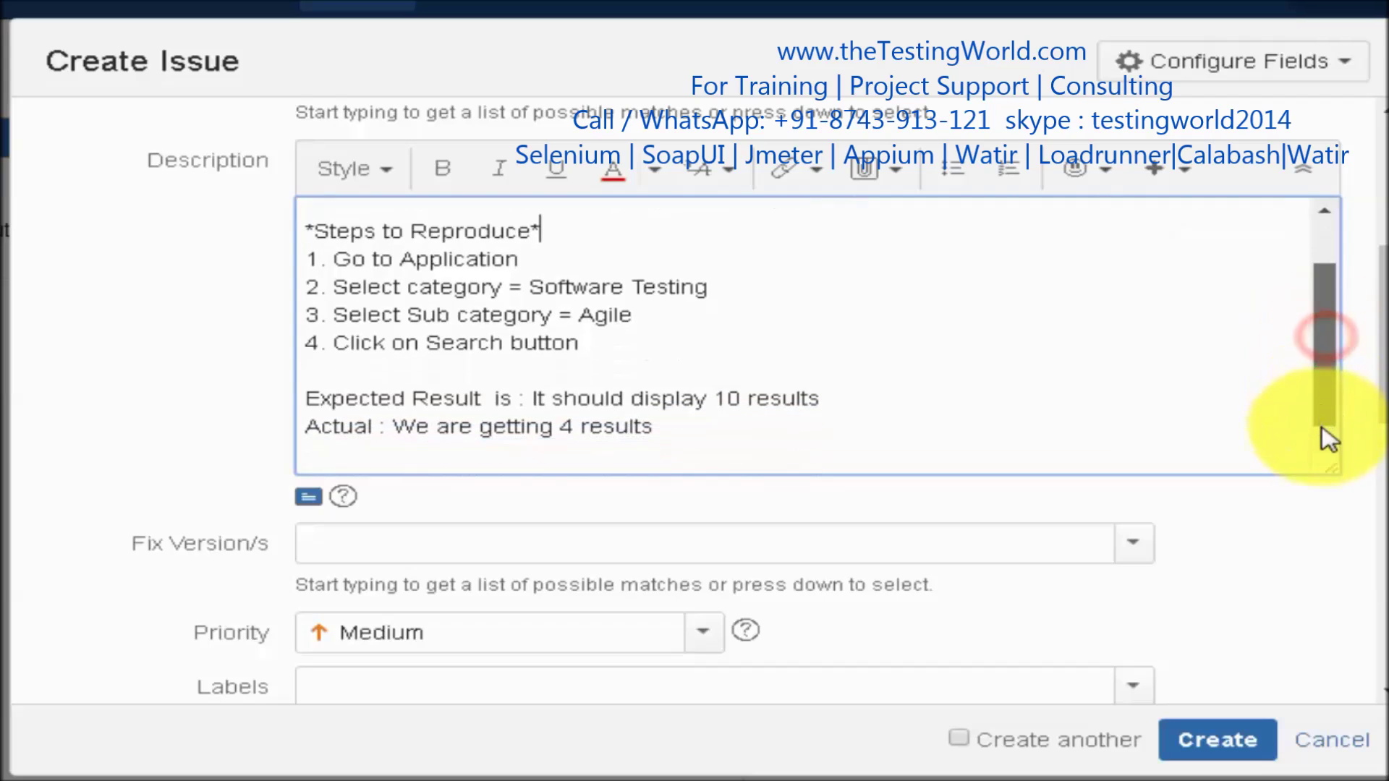
pyautogui.click(1135, 548)
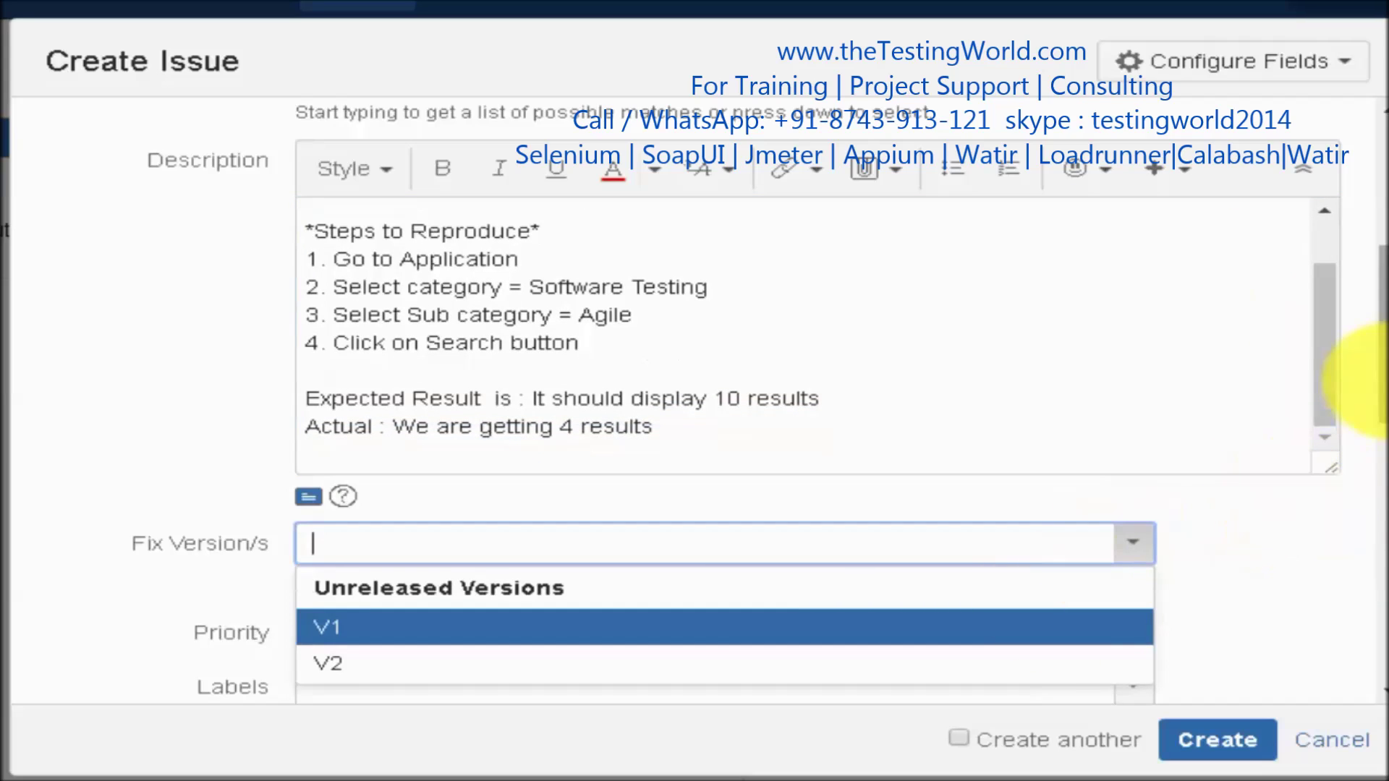
# - Leave Fix Version empty and set the bug's priority to High
pyautogui.click(1301, 508)
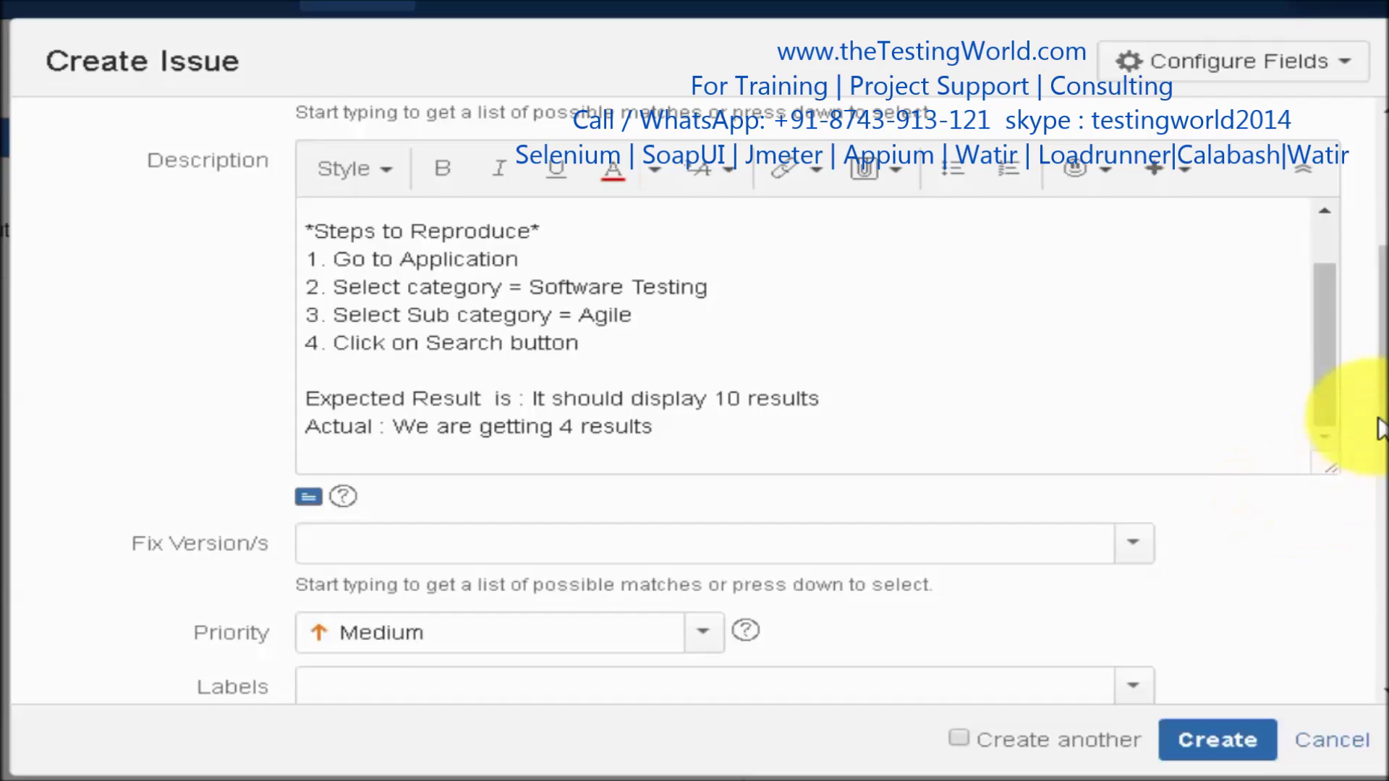
pyautogui.moveTo(1380, 369); pyautogui.dragTo(1378, 457)
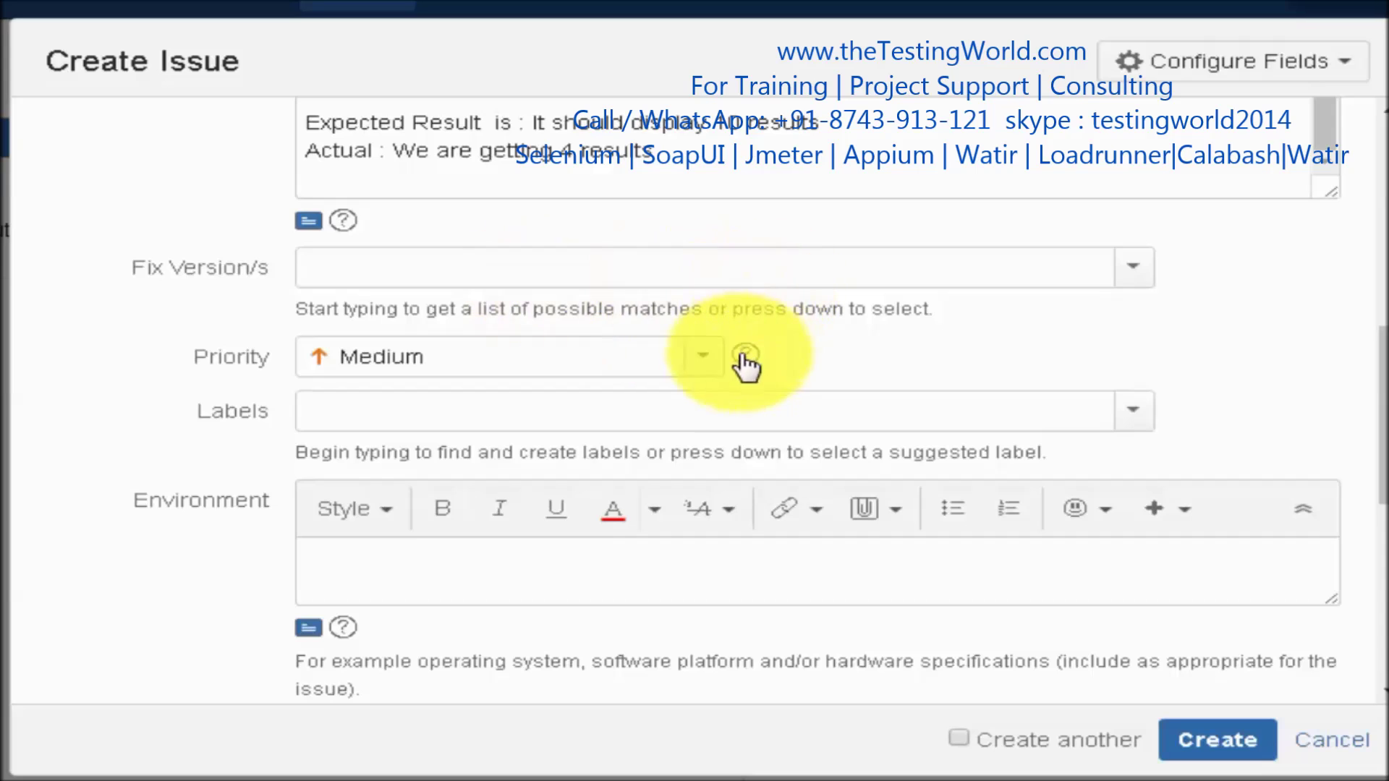
pyautogui.click(724, 372)
pyautogui.click(546, 445)
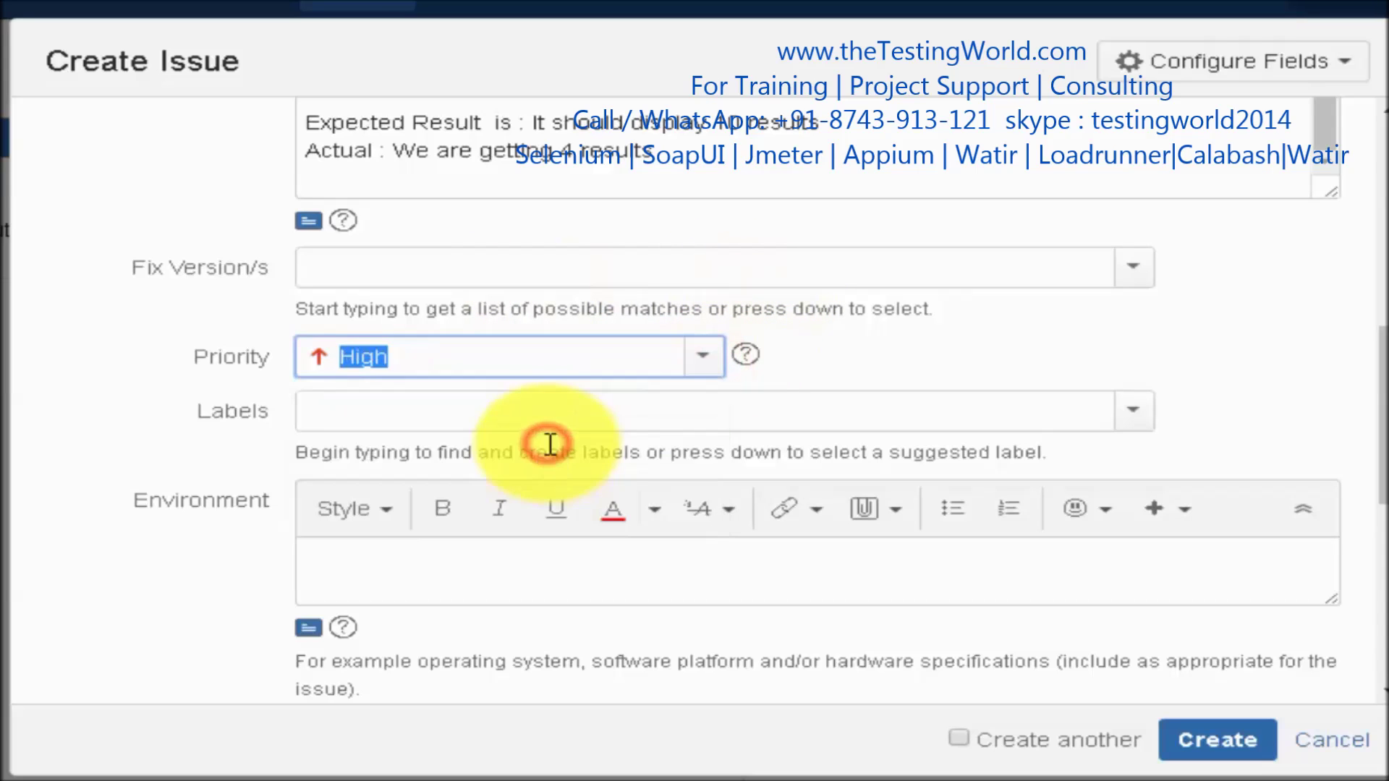
# - Enter Firefox 25 as the environment and set Affects Version to V1
pyautogui.click(1017, 583)
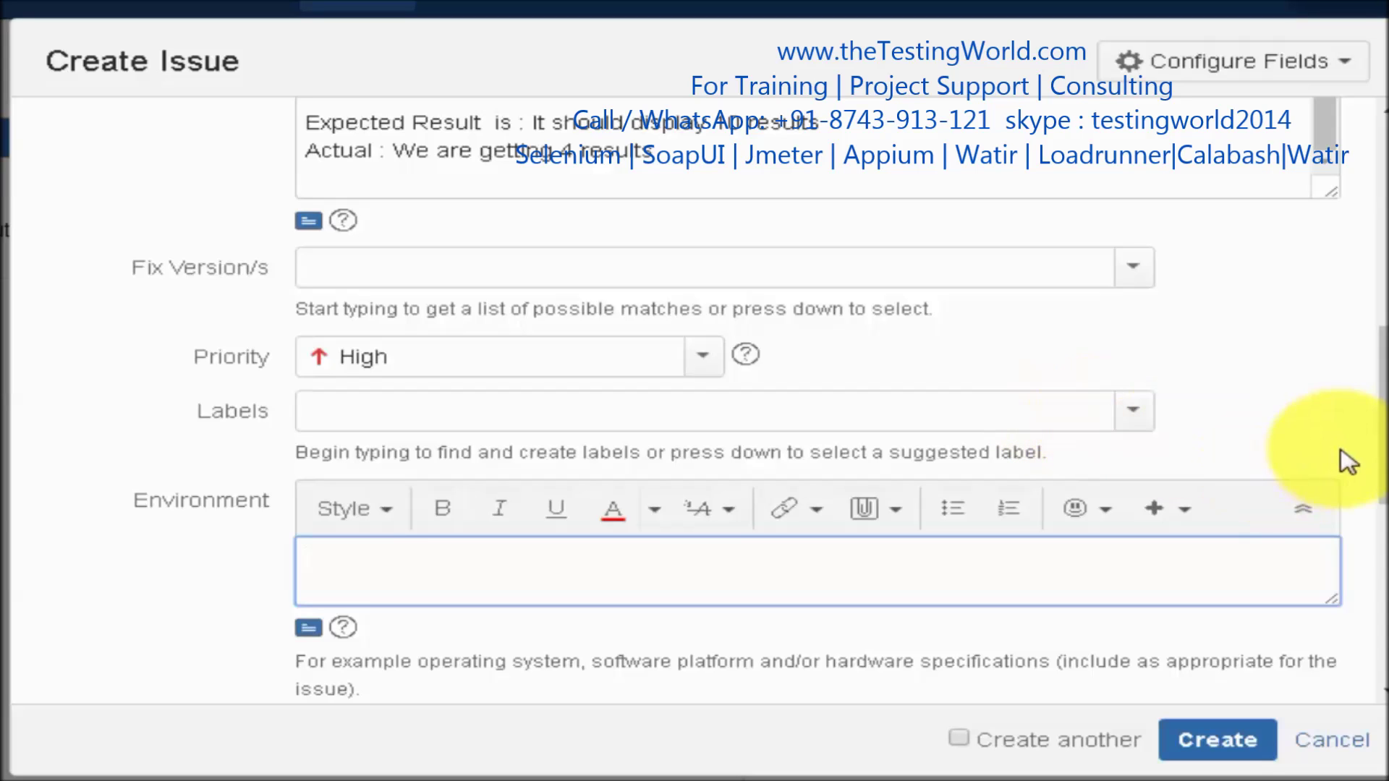
pyautogui.moveTo(1382, 445); pyautogui.dragTo(1376, 521)
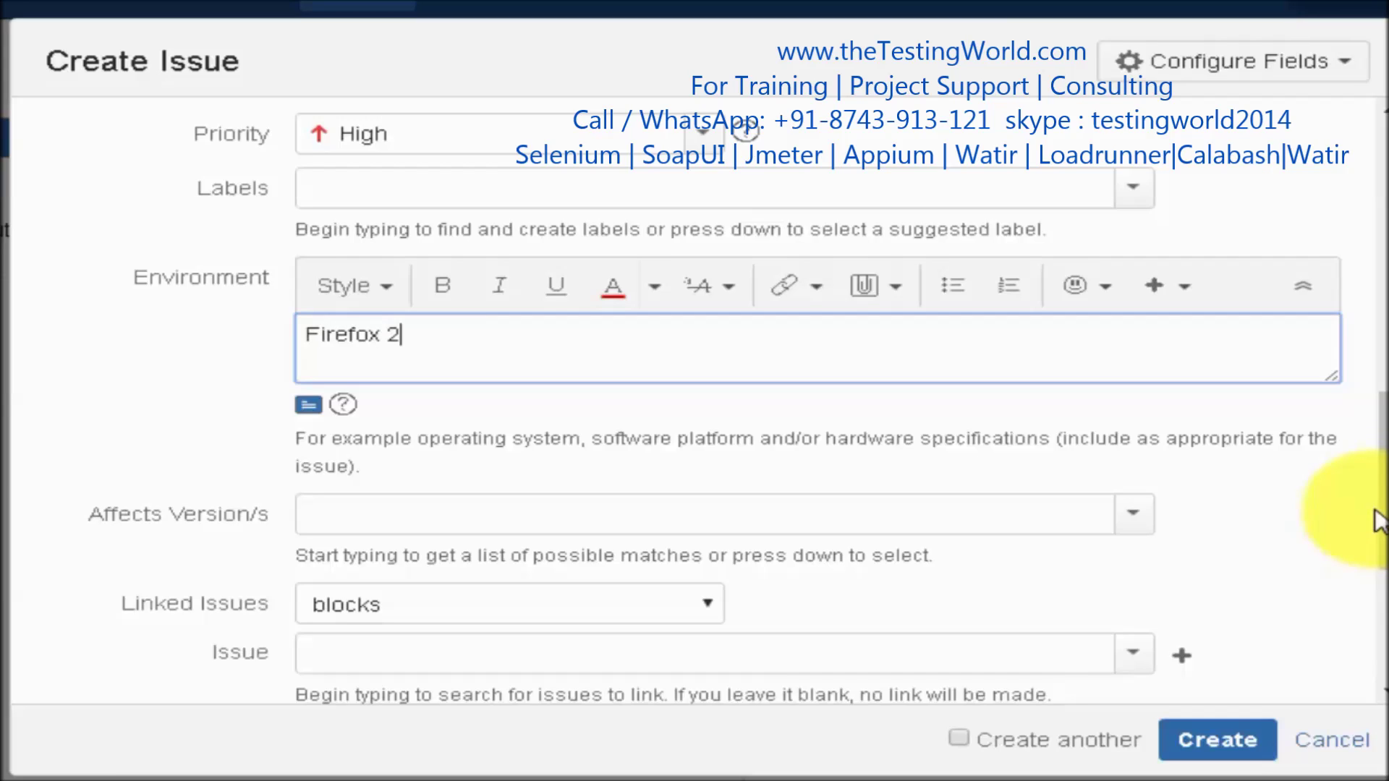
pyautogui.click(1134, 516)
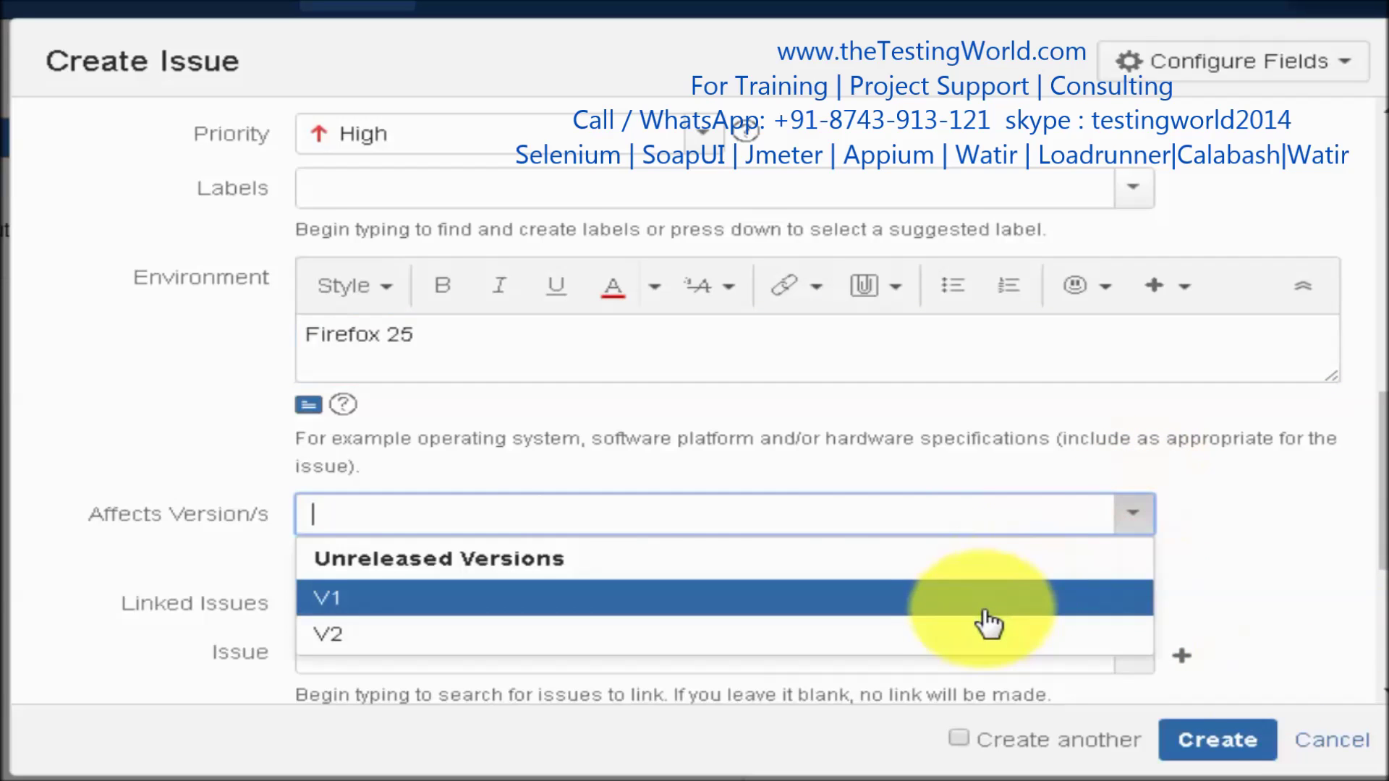
pyautogui.click(988, 622)
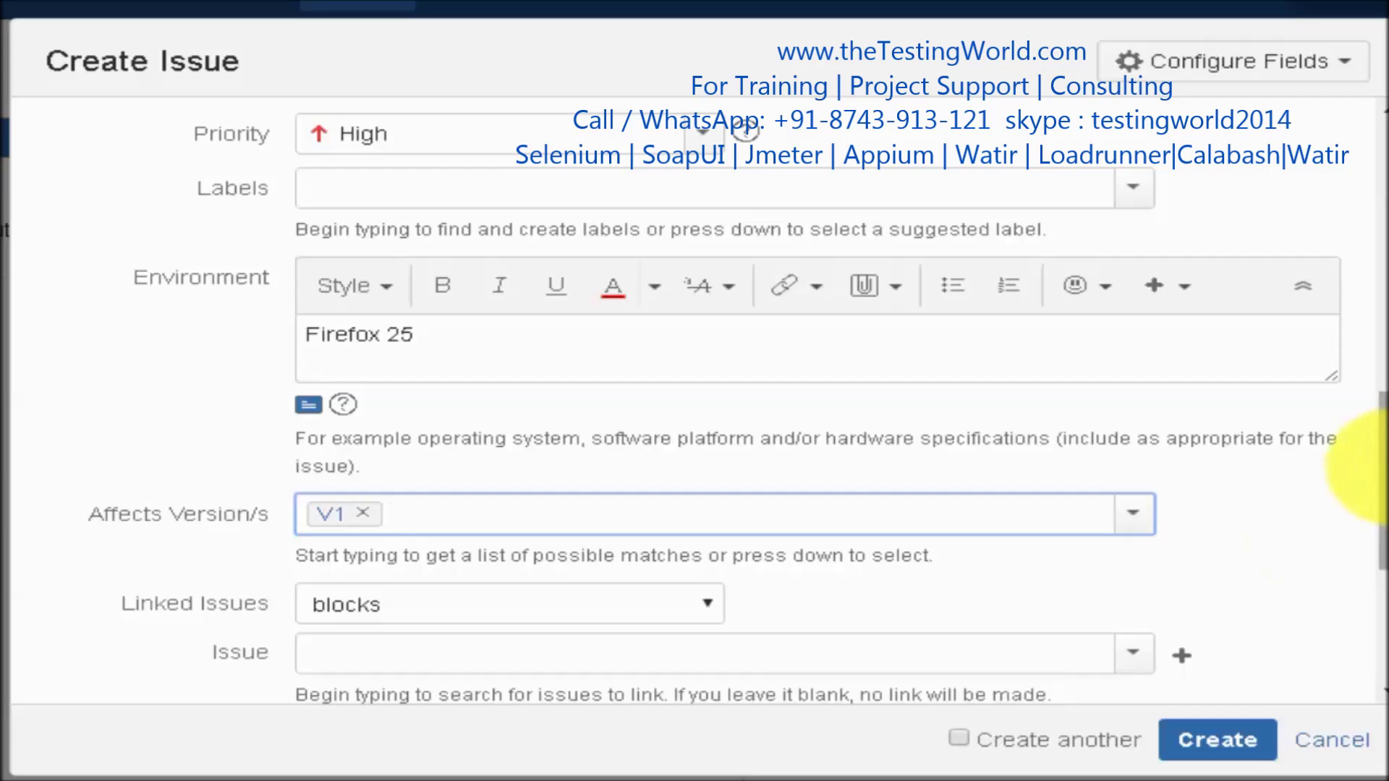
pyautogui.moveTo(1382, 466); pyautogui.dragTo(1364, 588)
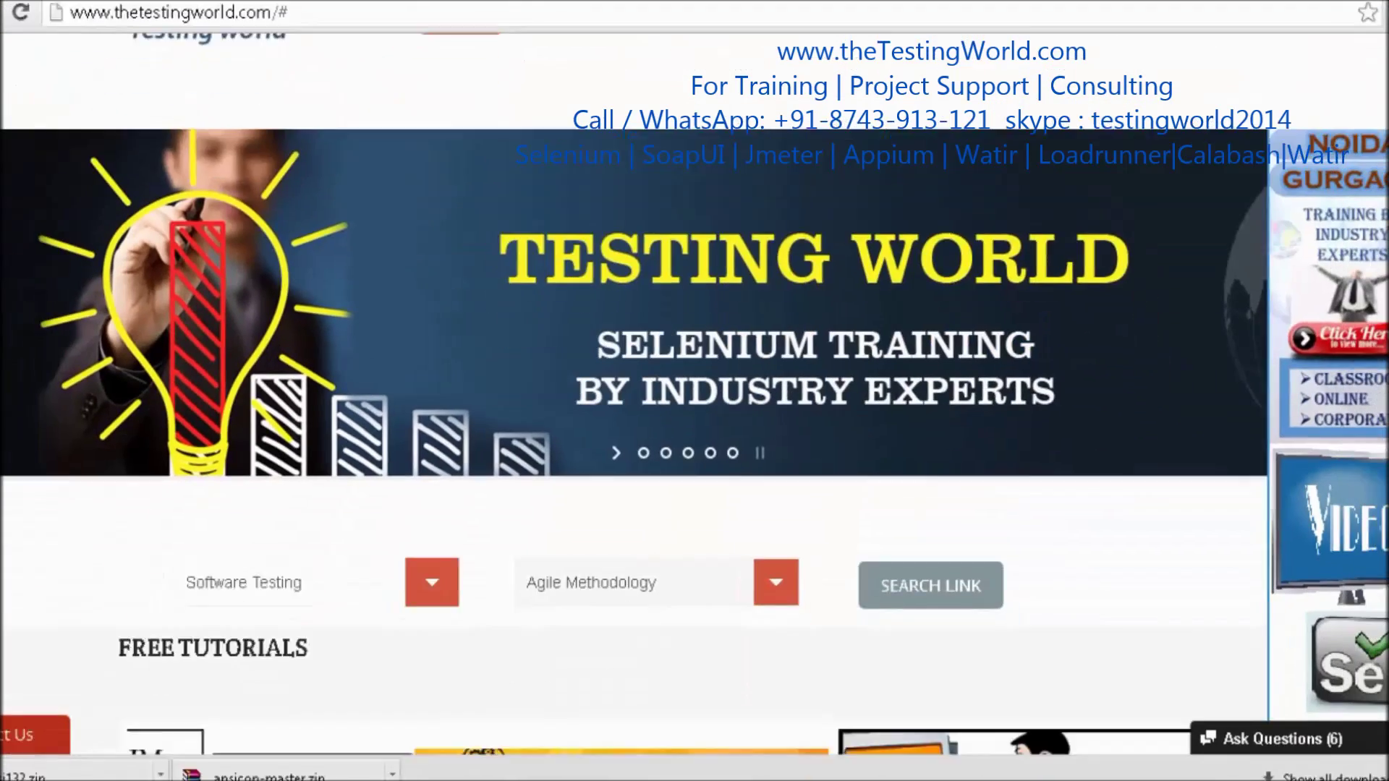
# - Choose Software Testing and Agile Methodology in the Testing World dropdowns and search for links
pyautogui.scroll(-3, 887, 342)
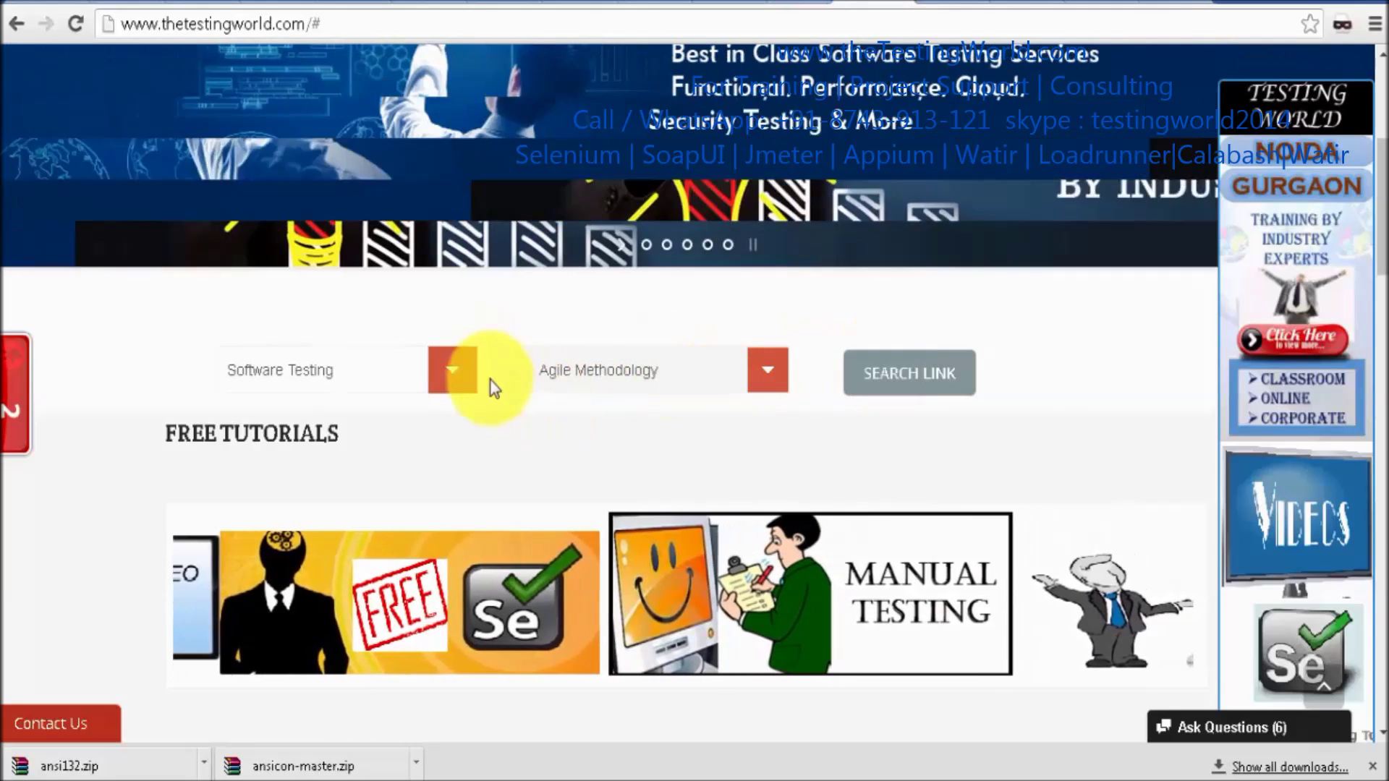
pyautogui.click(443, 376)
pyautogui.click(433, 409)
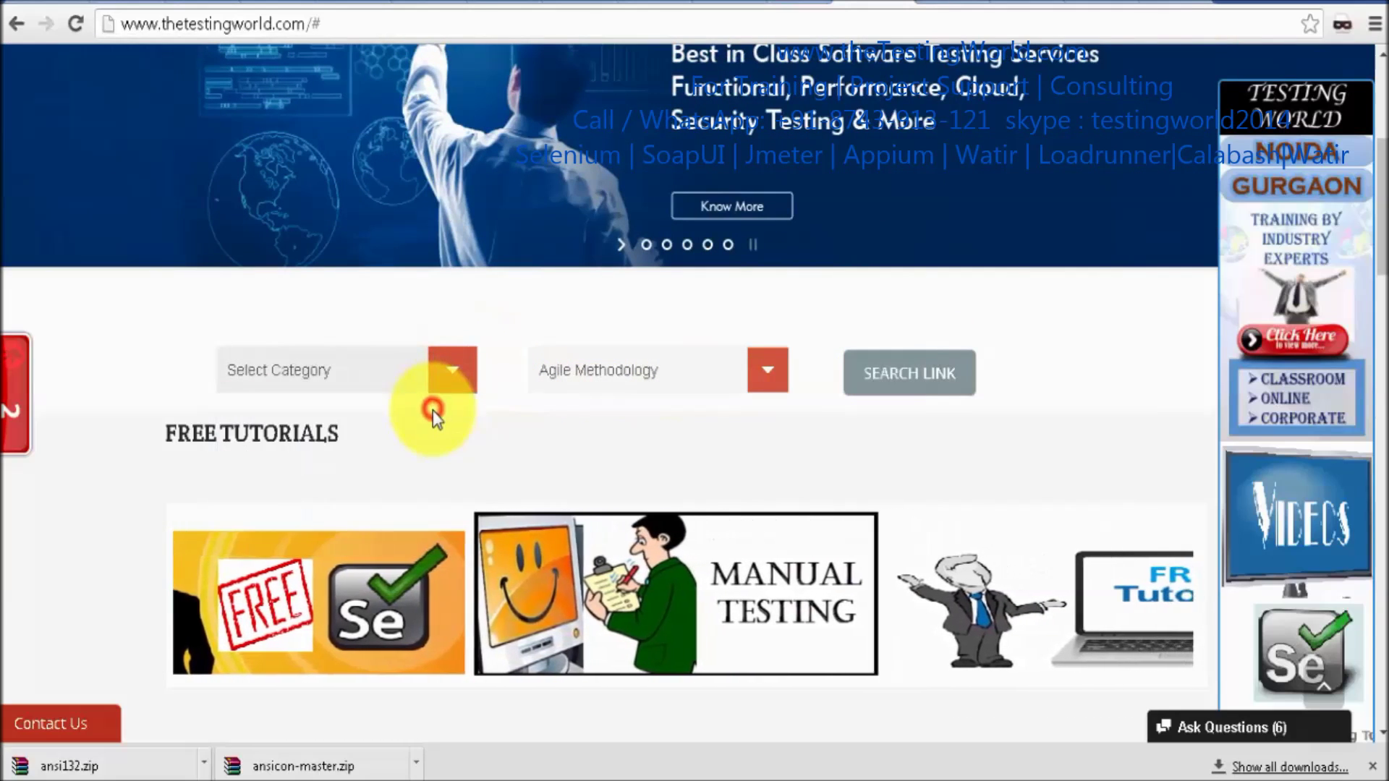
pyautogui.click(452, 389)
pyautogui.click(430, 424)
pyautogui.click(683, 369)
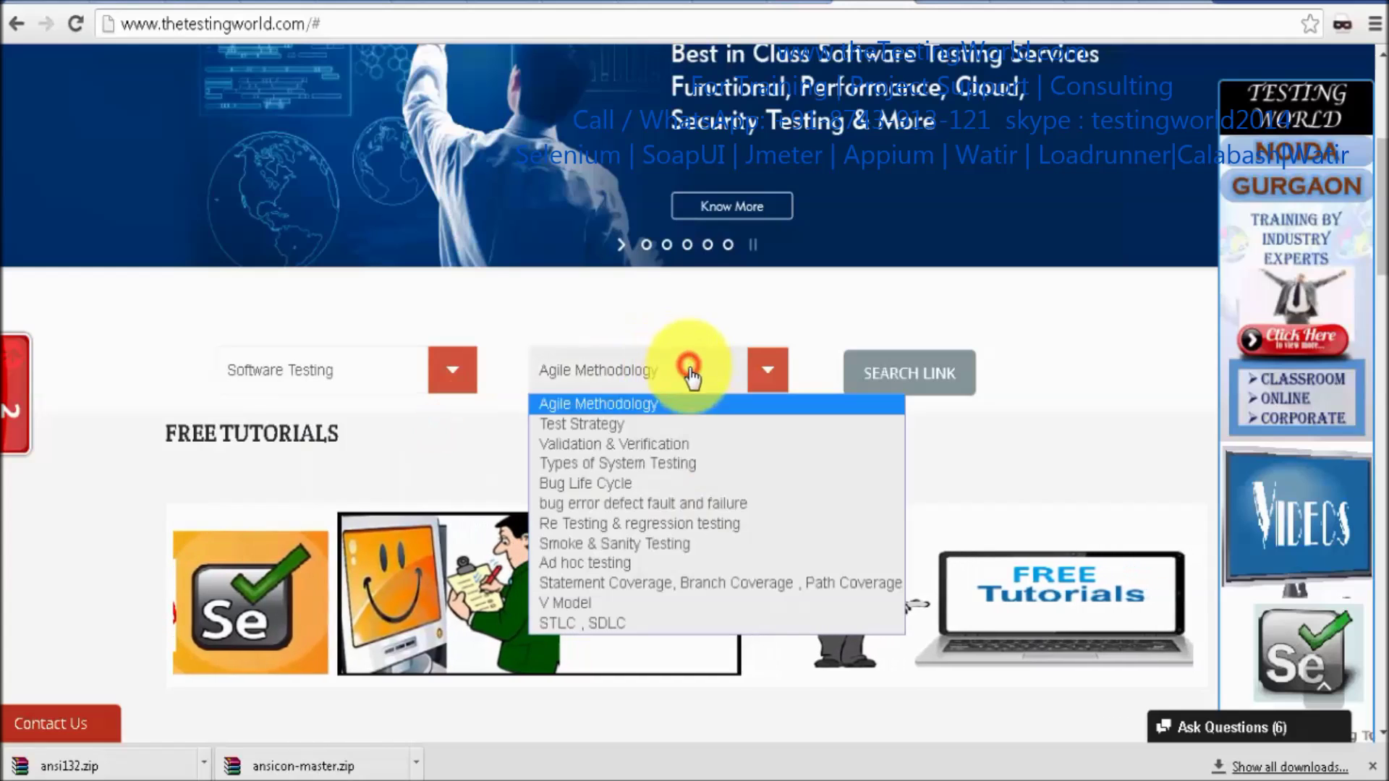
pyautogui.click(680, 404)
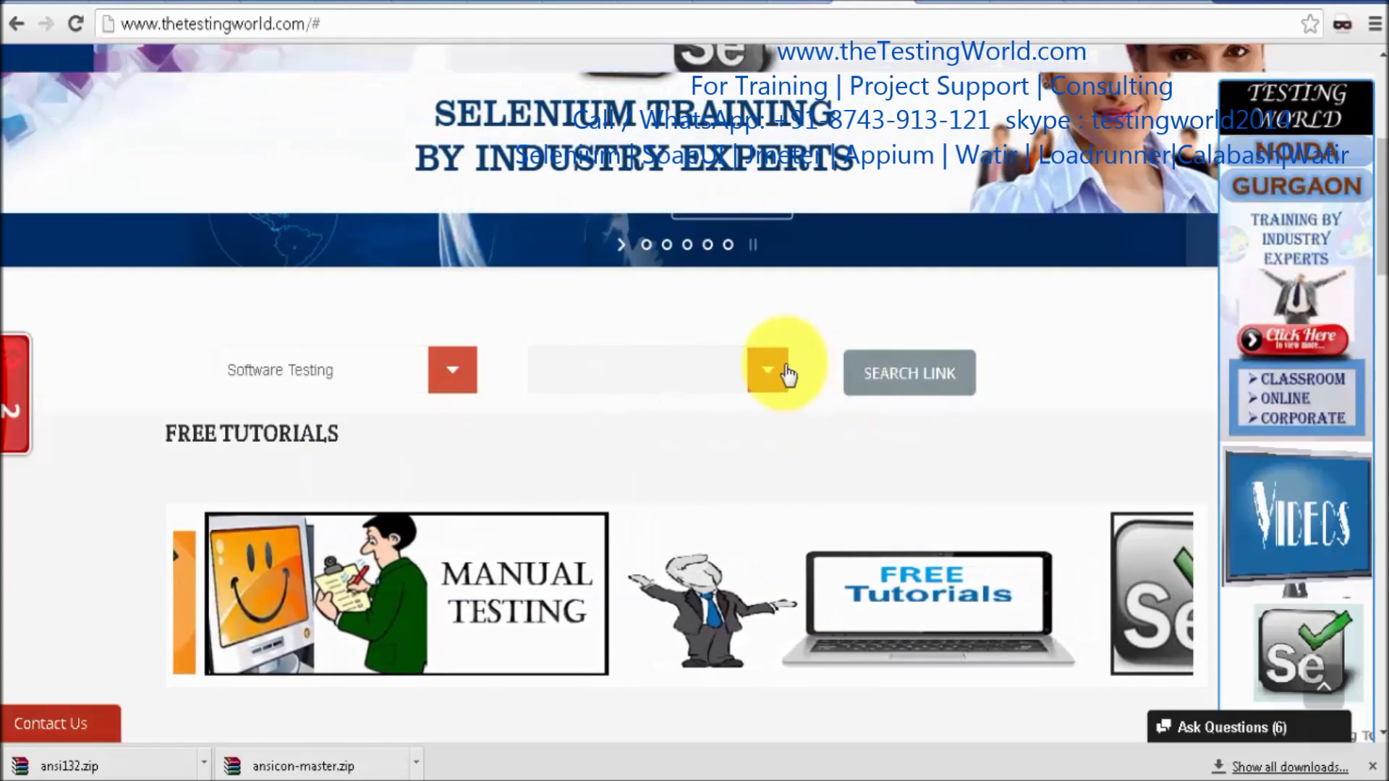
pyautogui.click(779, 368)
pyautogui.click(781, 369)
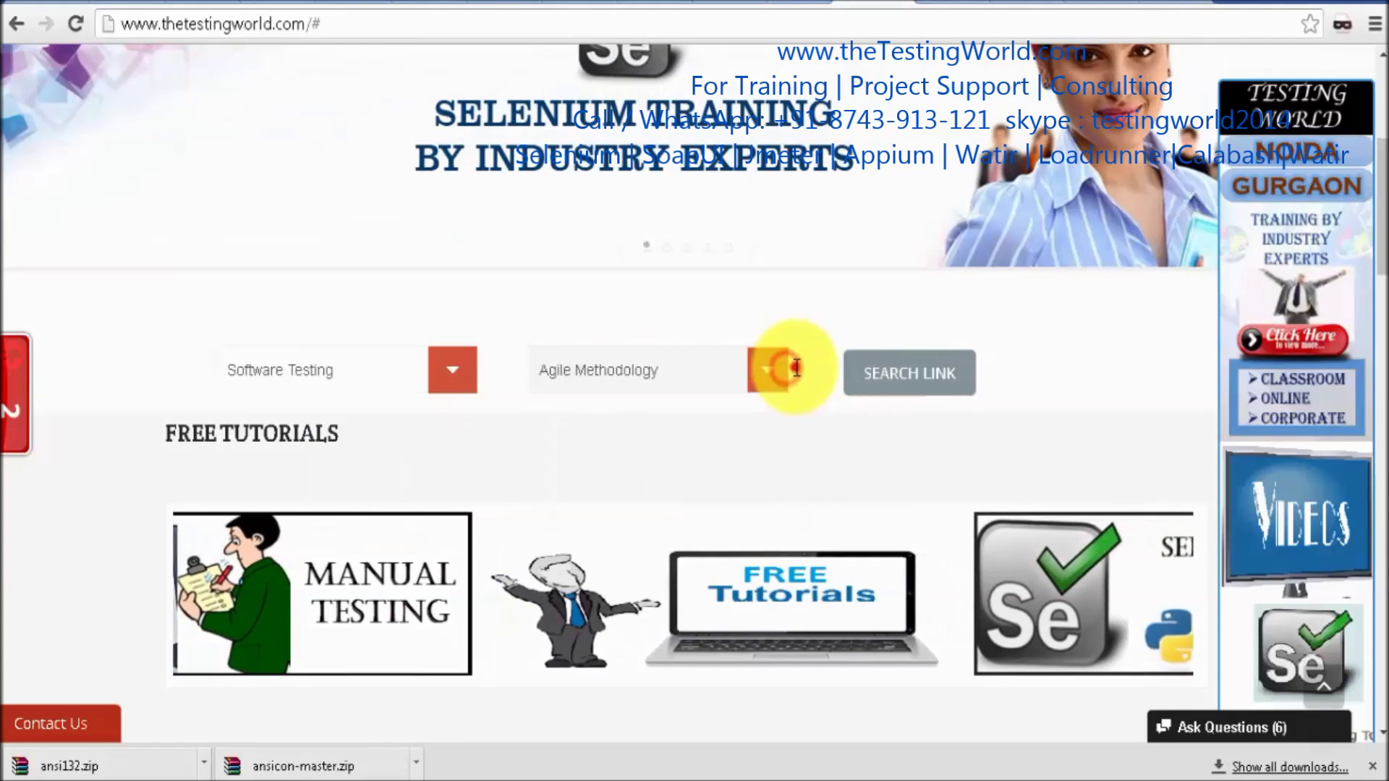
pyautogui.click(890, 376)
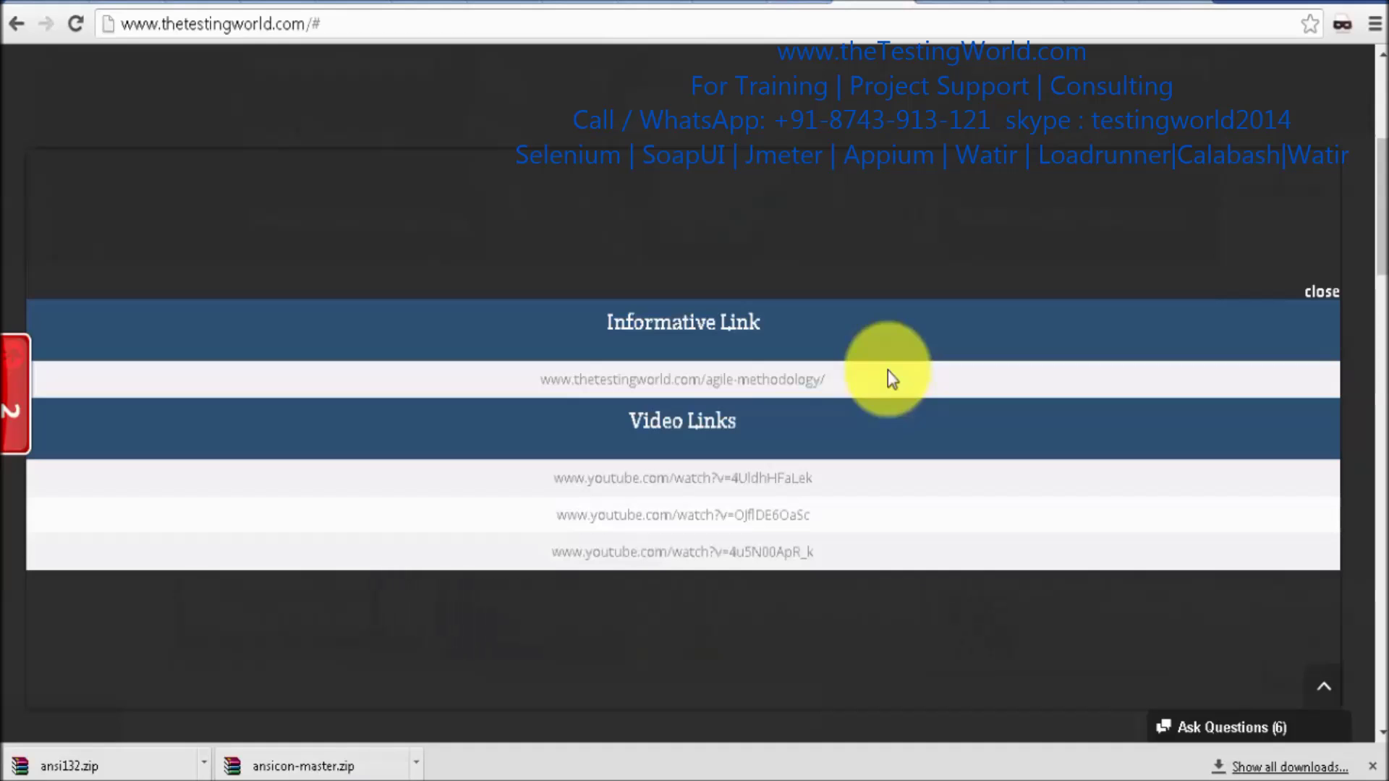
# - Paste the browser screenshot into a new, maximized Paint window
pyautogui.press('super+r')
pyautogui.press('Return')
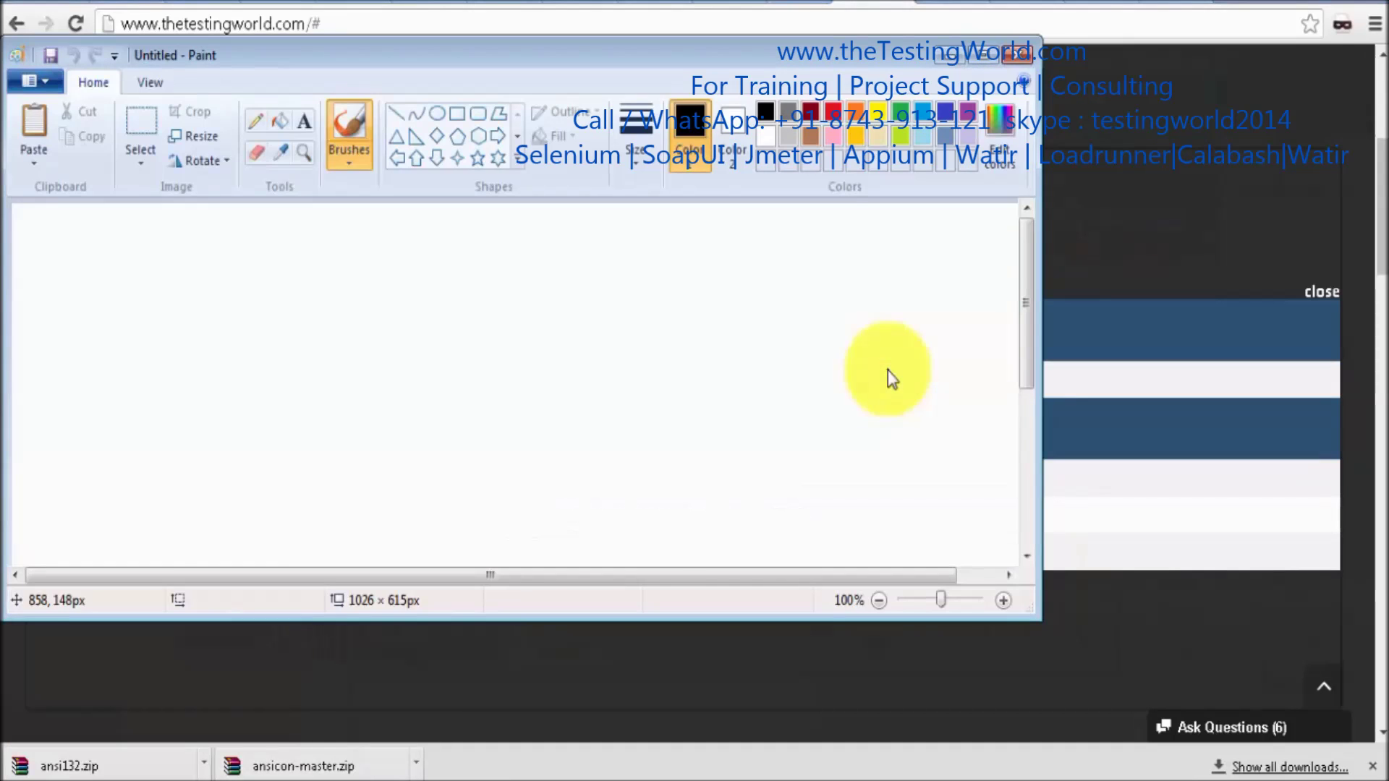
pyautogui.hotkey('ctrl', 'v')
pyautogui.doubleClick(712, 56)
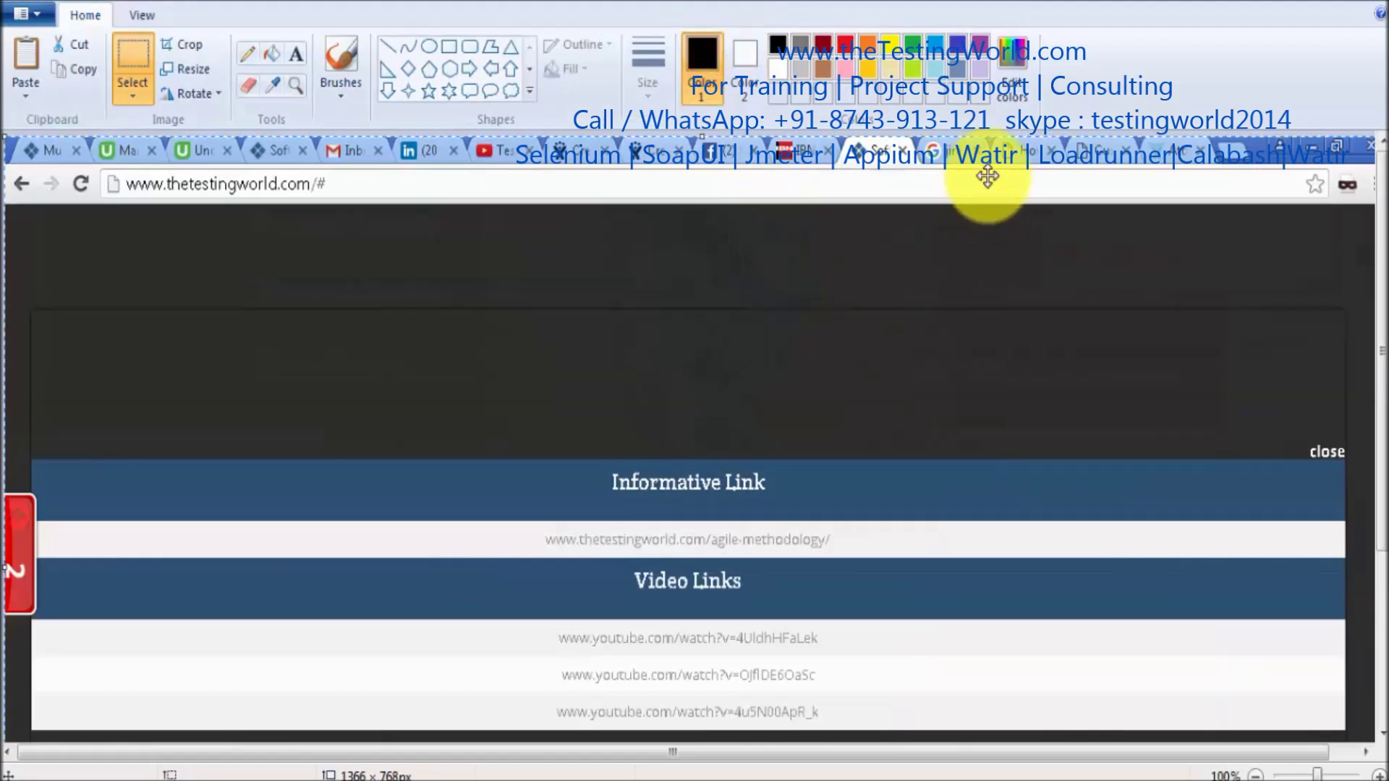
# - Draw a red rectangle around the search results and save the image as a PNG
pyautogui.click(470, 46)
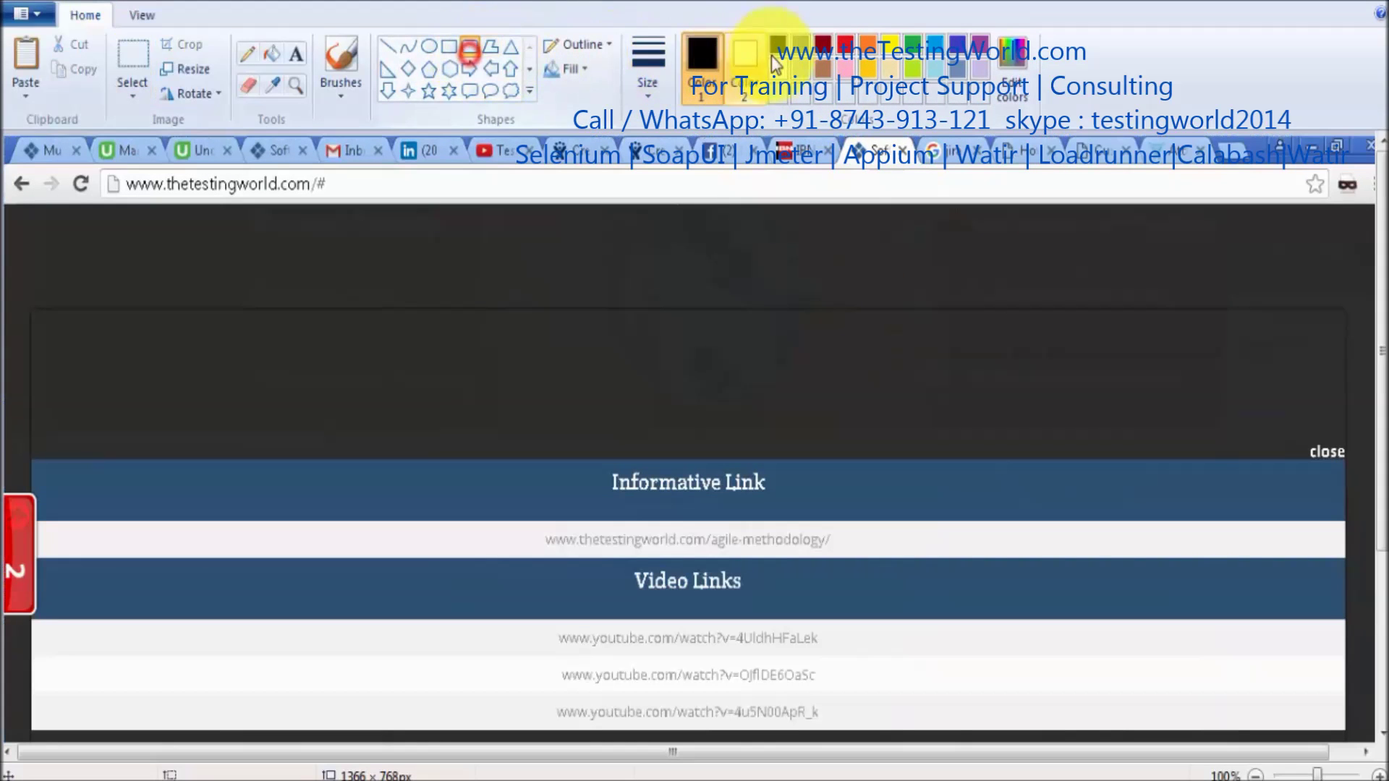
pyautogui.click(845, 45)
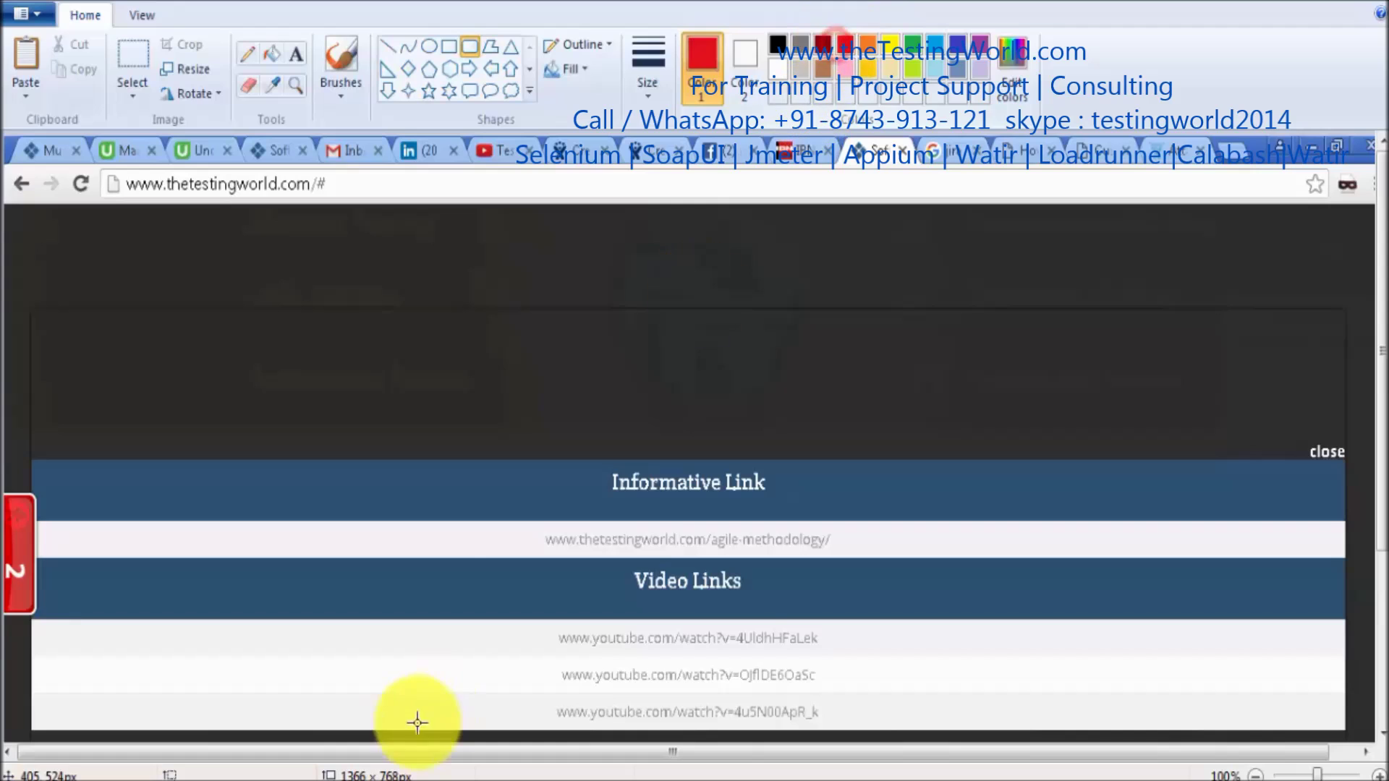
pyautogui.moveTo(422, 493); pyautogui.dragTo(988, 717)
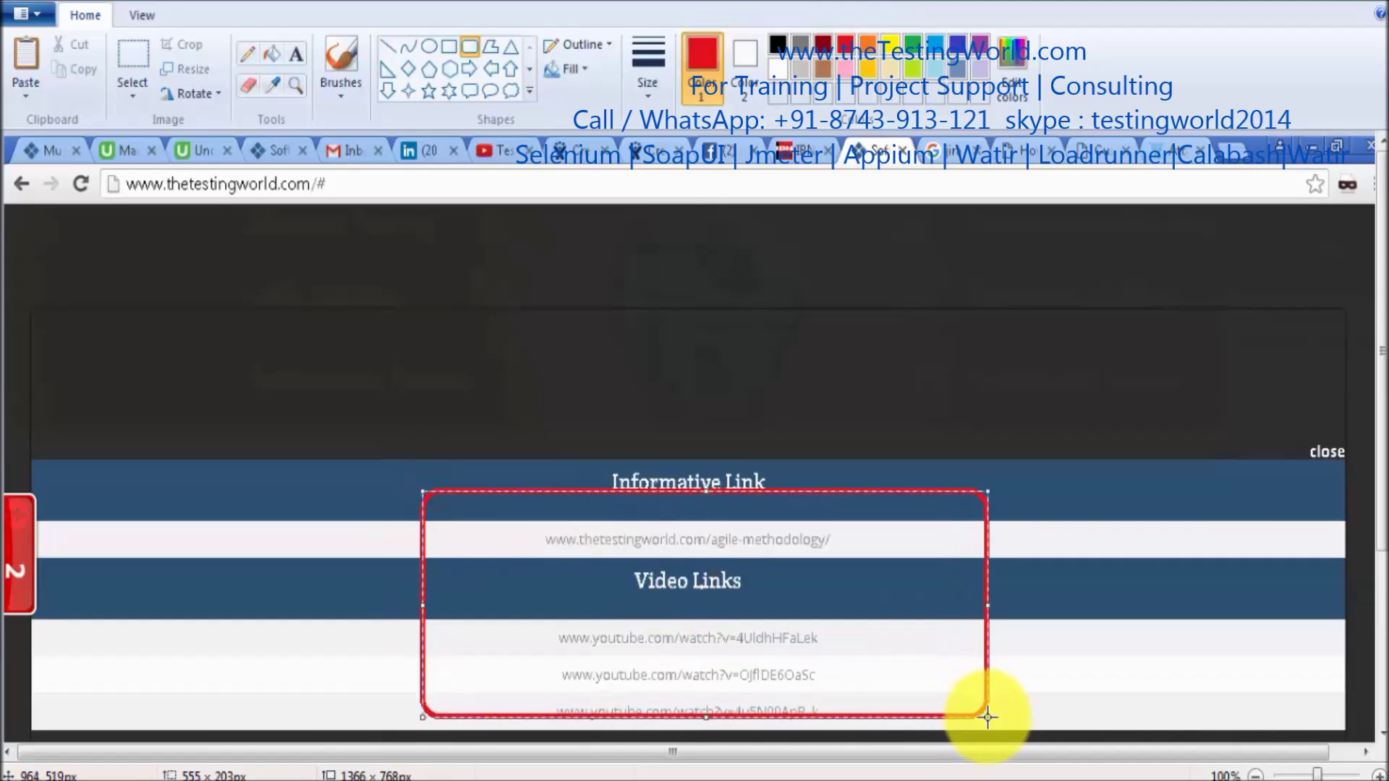
pyautogui.hotkey('ctrl', 's')
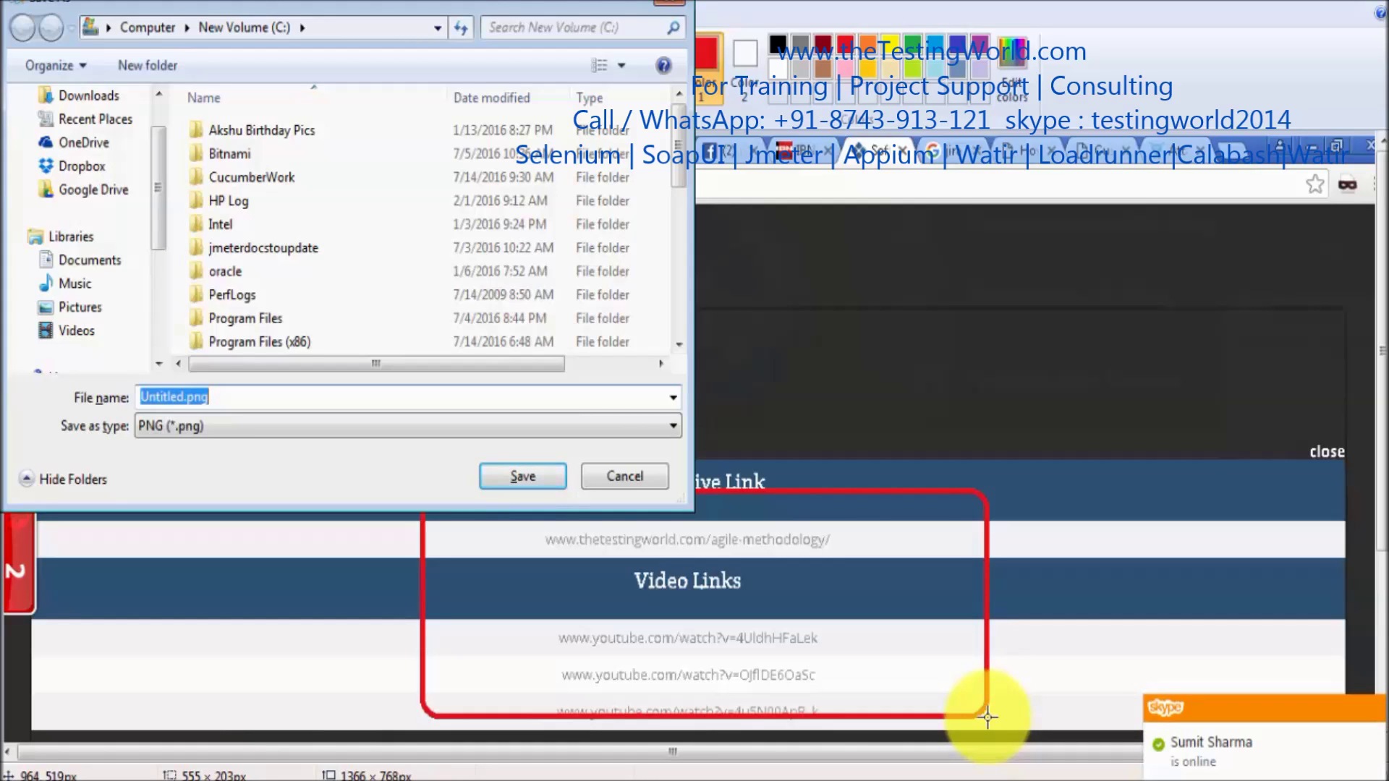
pyautogui.write('AE')
pyautogui.press('Return')
pyautogui.hotkey('alt', 'Tab')
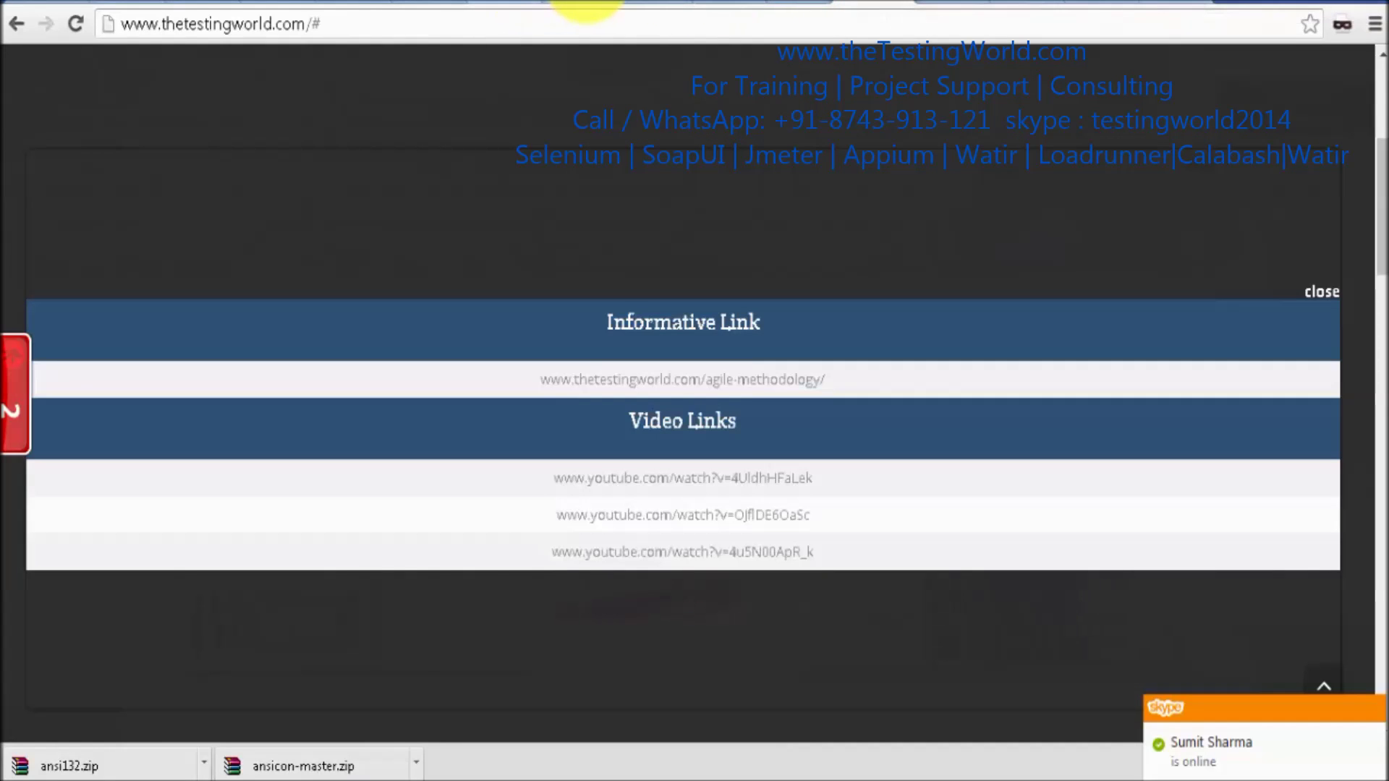
# - Attach A1.png from the C: drive to the bug
pyautogui.click(573, 9)
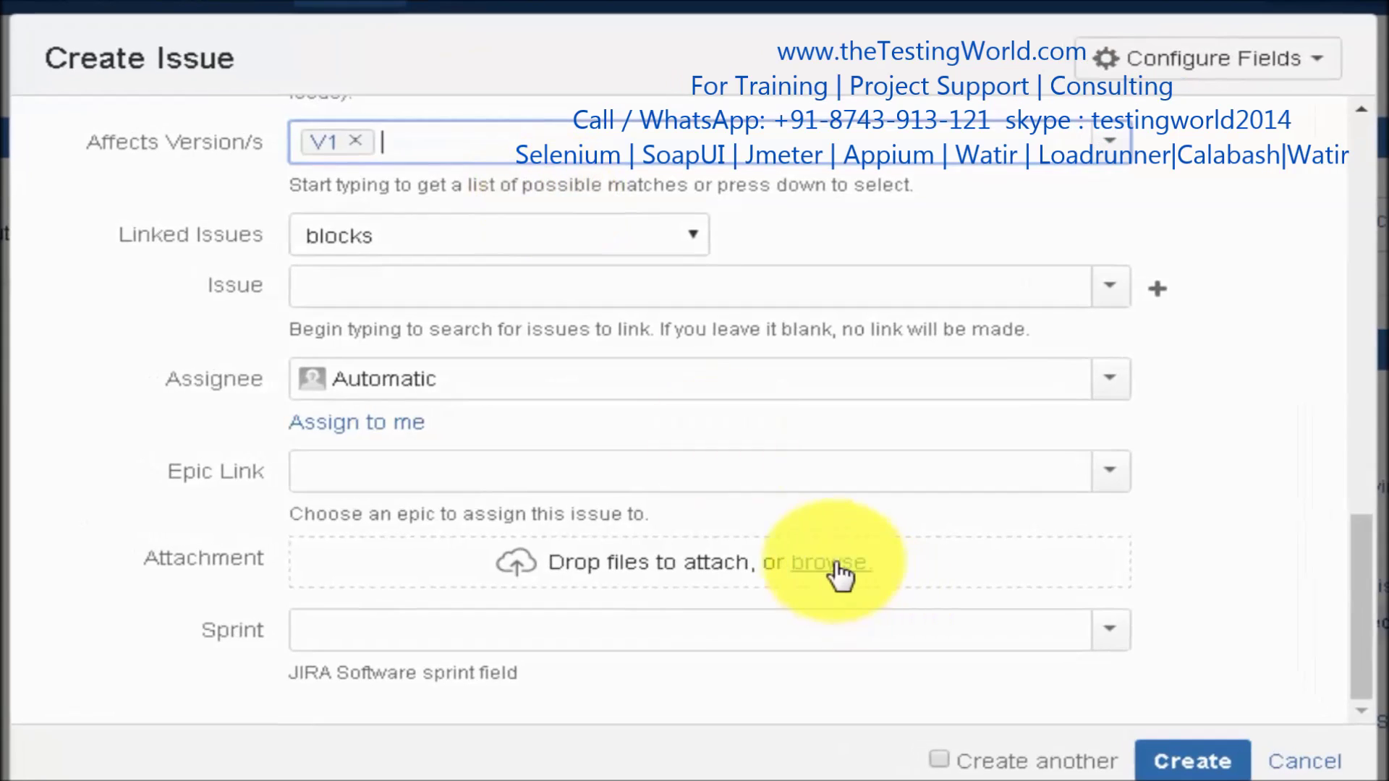
pyautogui.click(827, 563)
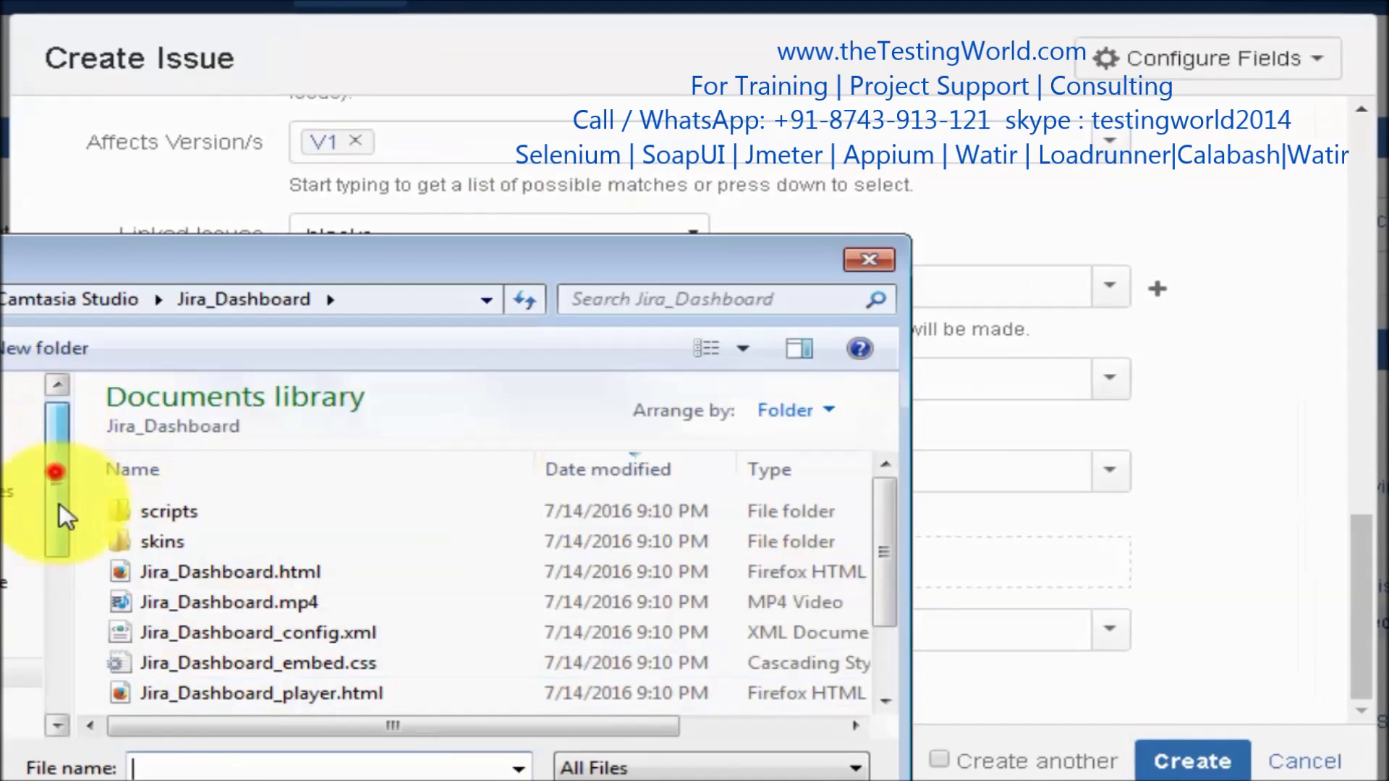
pyautogui.moveTo(55, 470); pyautogui.dragTo(69, 615)
pyautogui.click(18, 631)
pyautogui.click(203, 765)
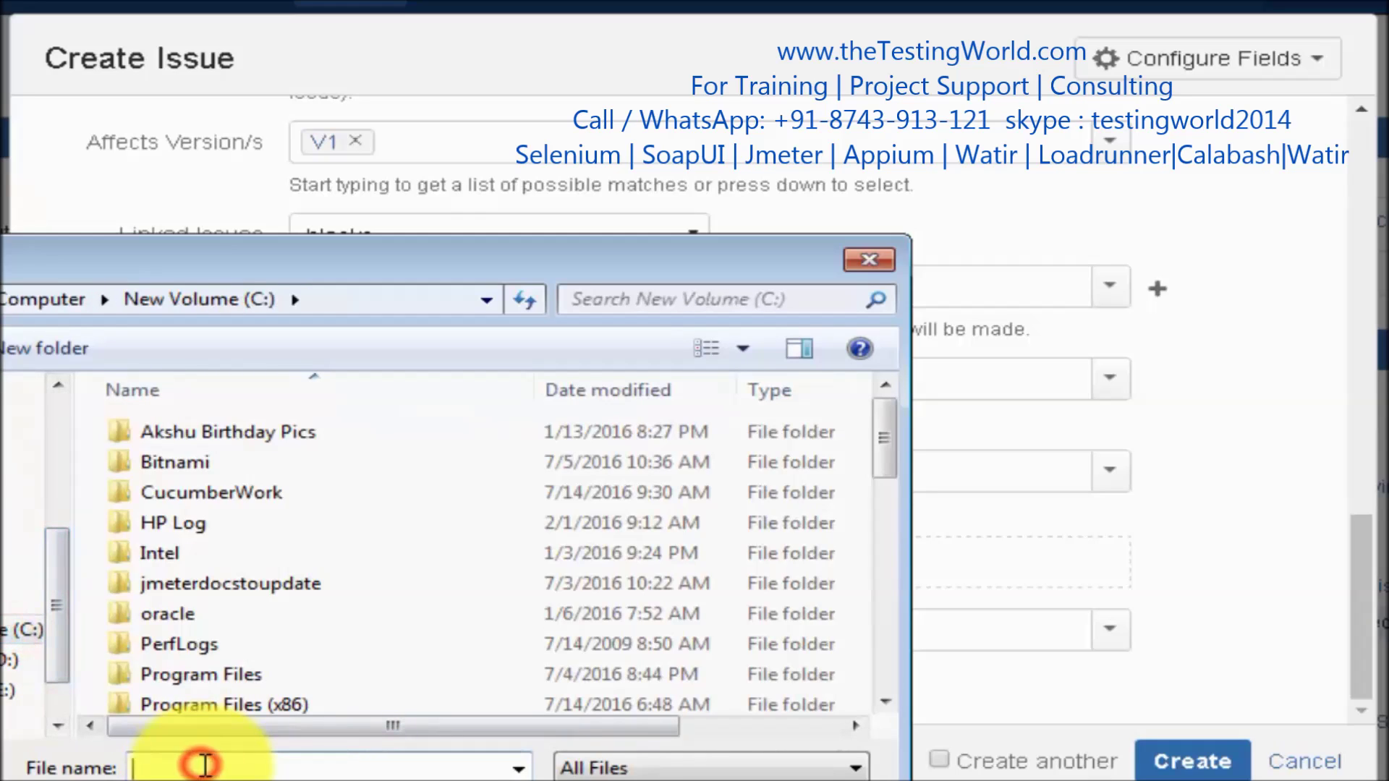
pyautogui.write('A1.png')
pyautogui.press('Return')
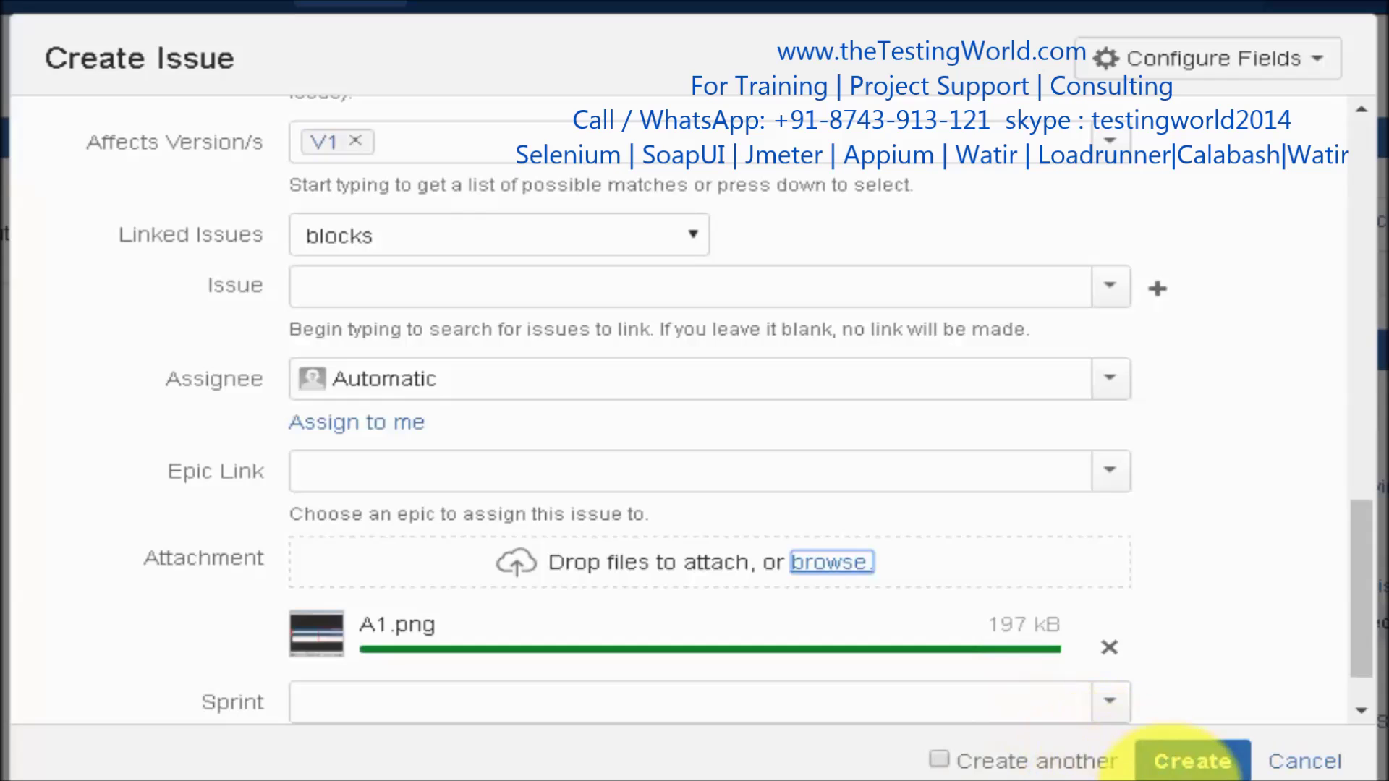
# - Submit the completed Bug with Create
pyautogui.moveTo(1359, 586); pyautogui.dragTo(1355, 202)
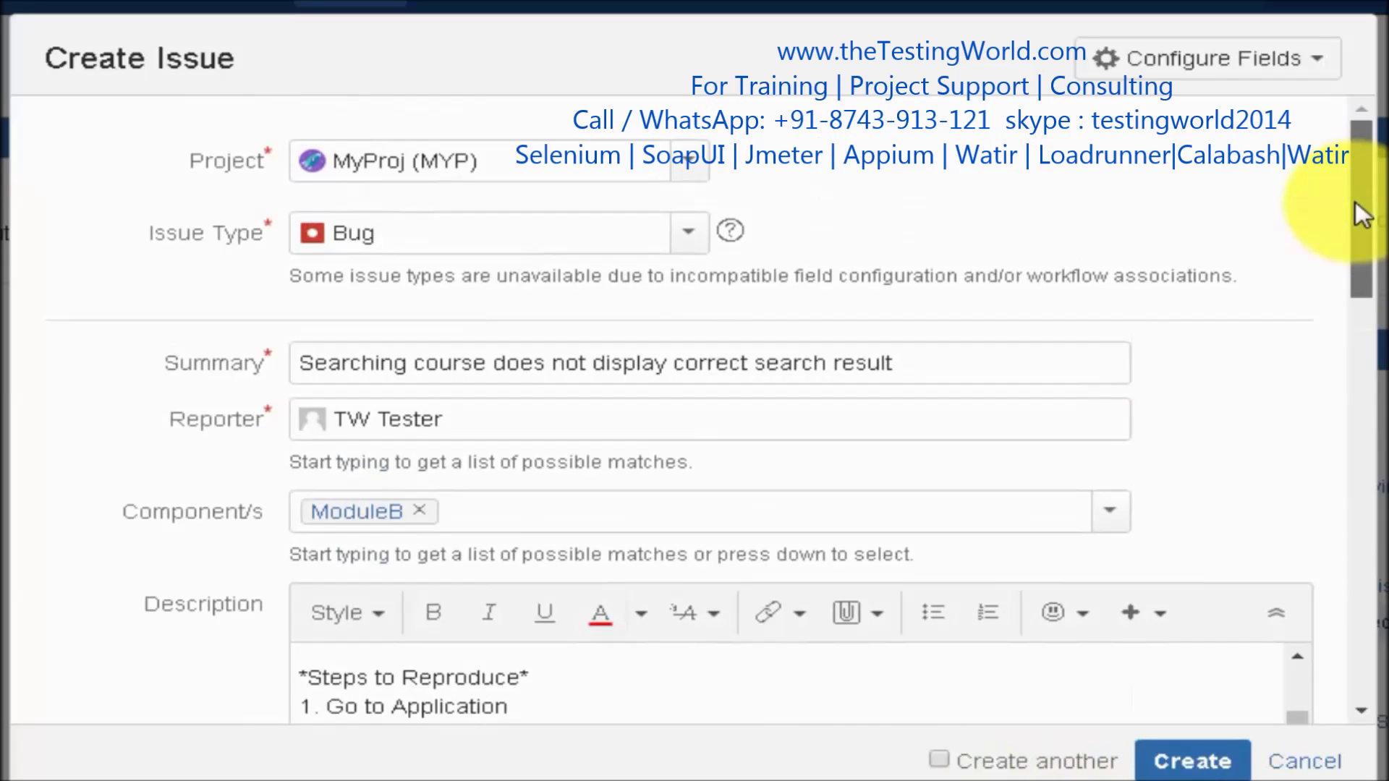
pyautogui.moveTo(1355, 202); pyautogui.dragTo(1361, 679)
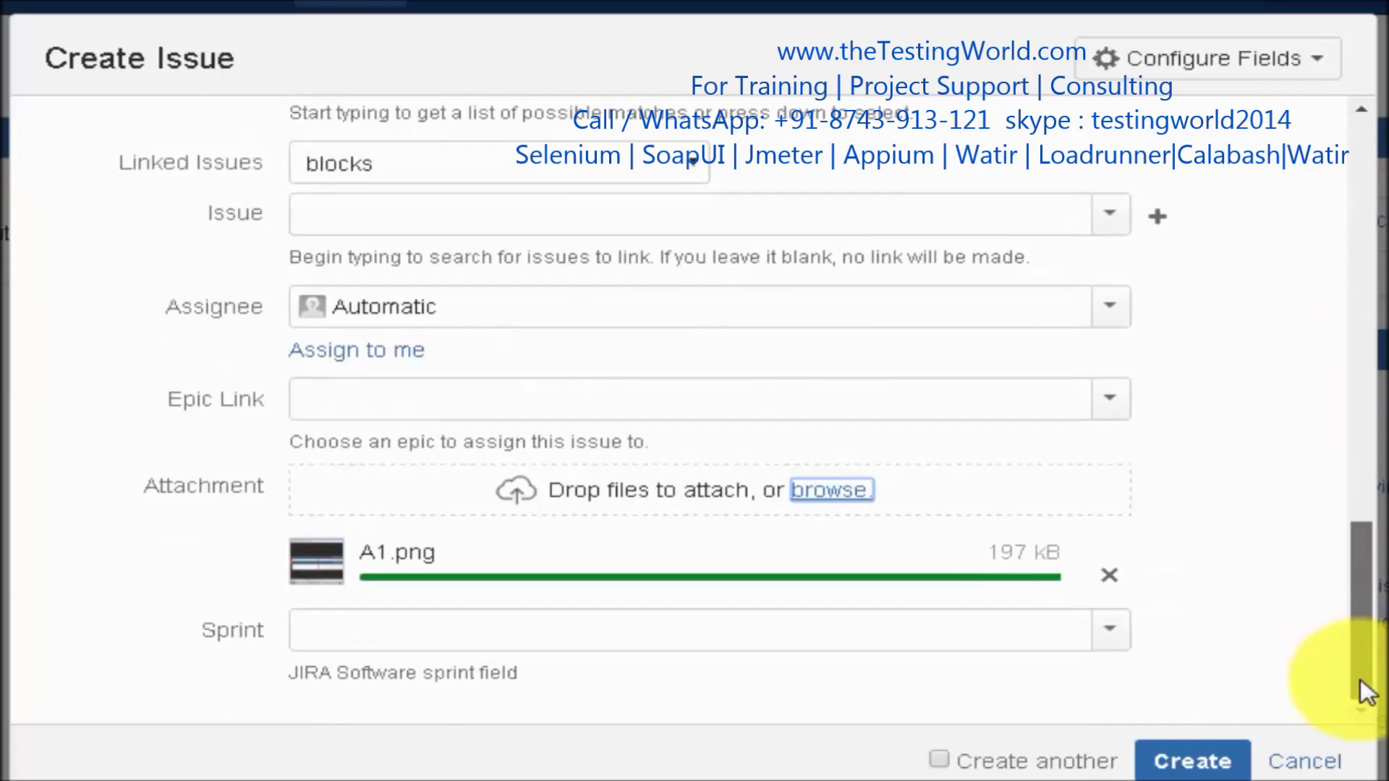
pyautogui.click(1198, 763)
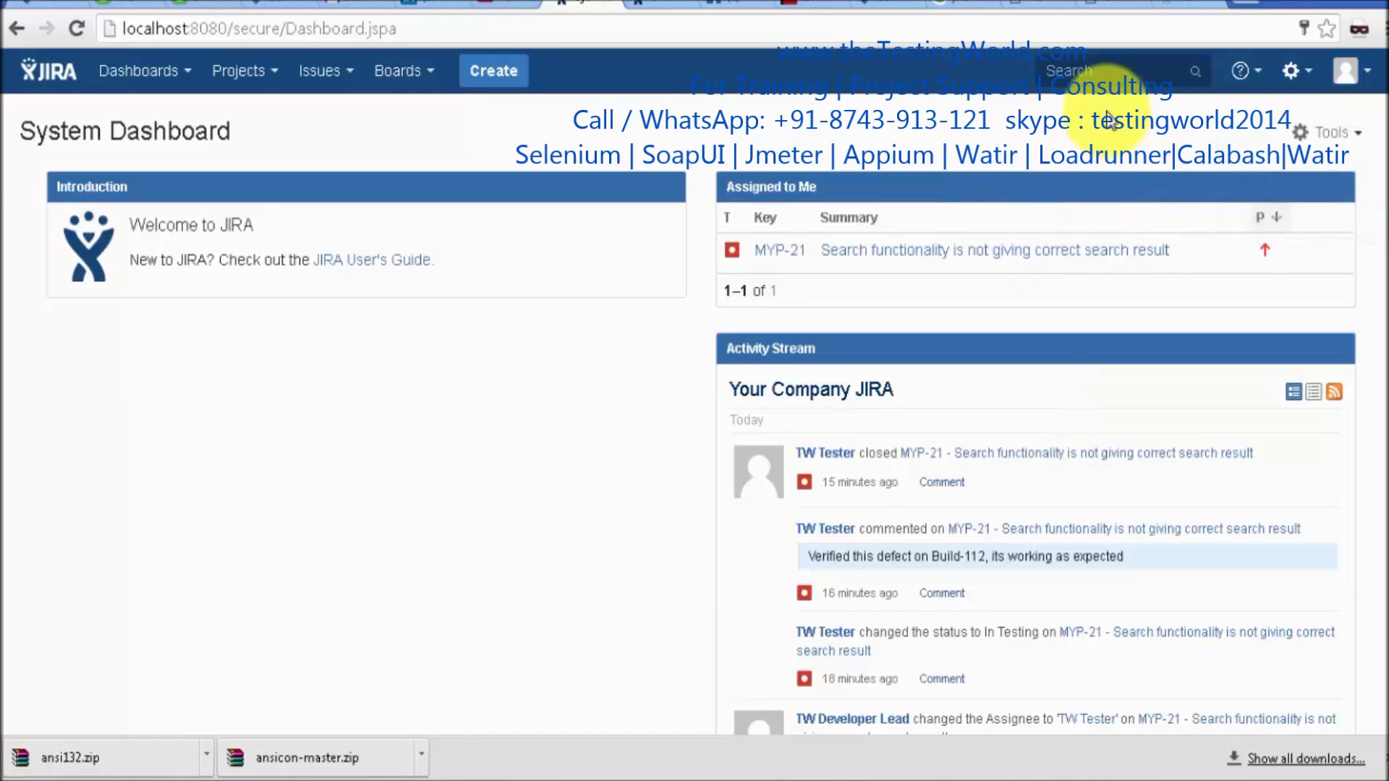
# - Search for MYP-22 and review its High priority, V1, Firefox 25 and A1.png details
pyautogui.click(1107, 72)
pyautogui.write('MY')
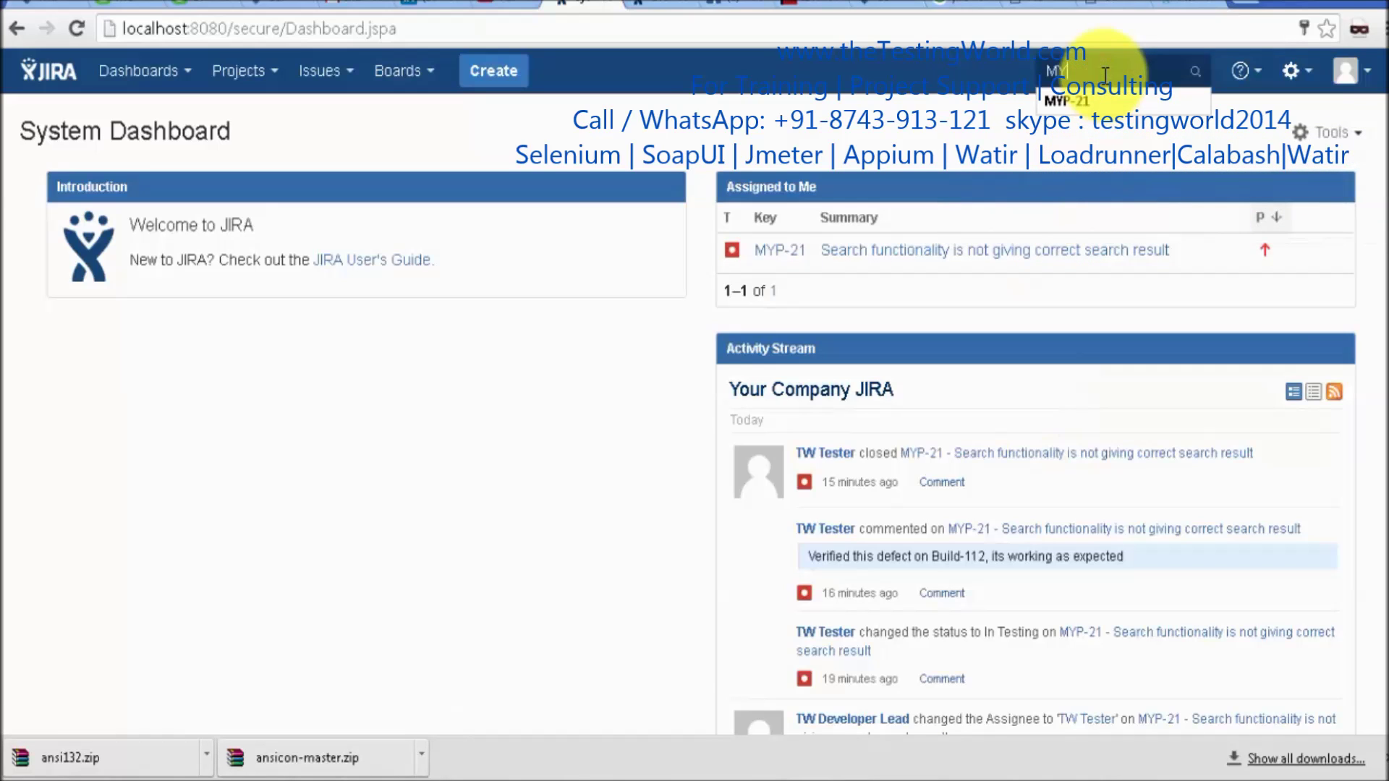
pyautogui.write('P-22')
pyautogui.press('Return')
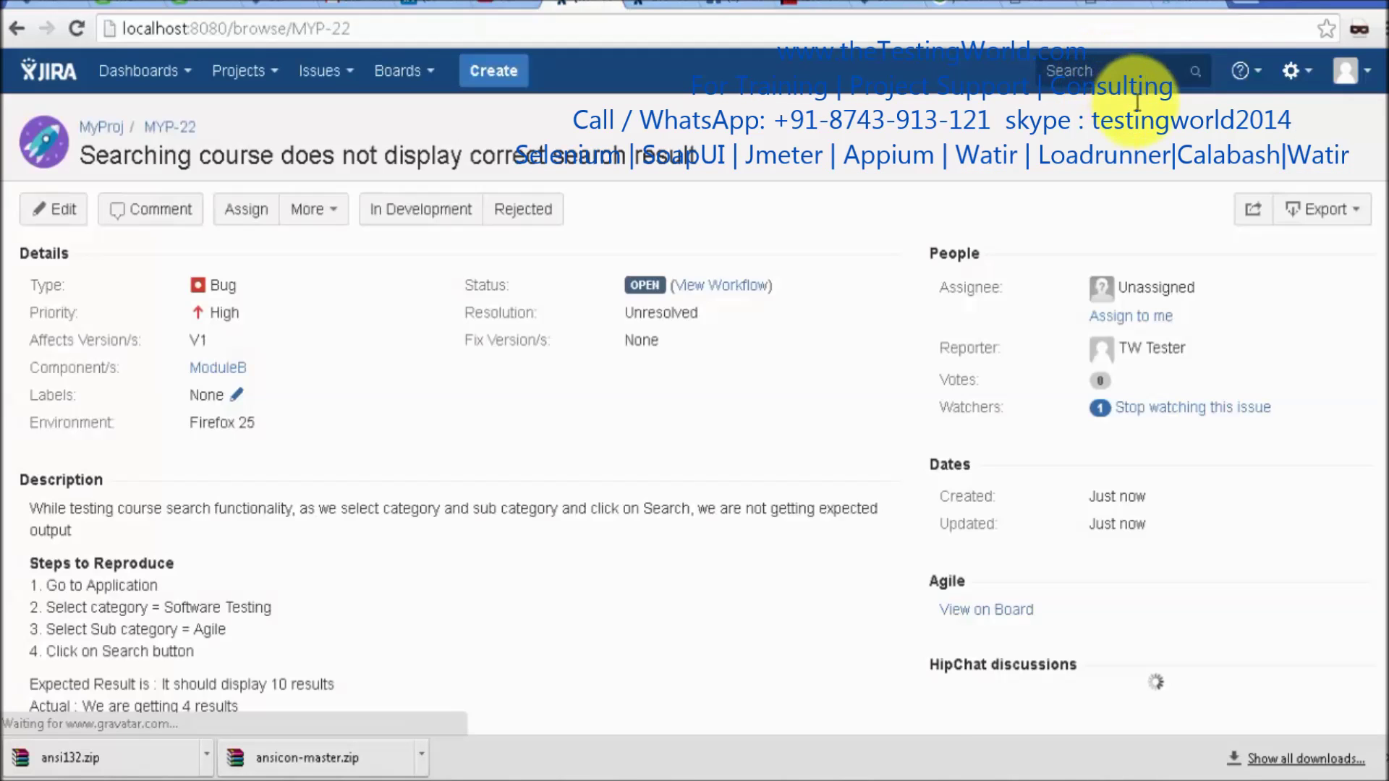
pyautogui.scroll(-7, 1383, 396)
pyautogui.moveTo(1381, 396); pyautogui.dragTo(1382, 187)
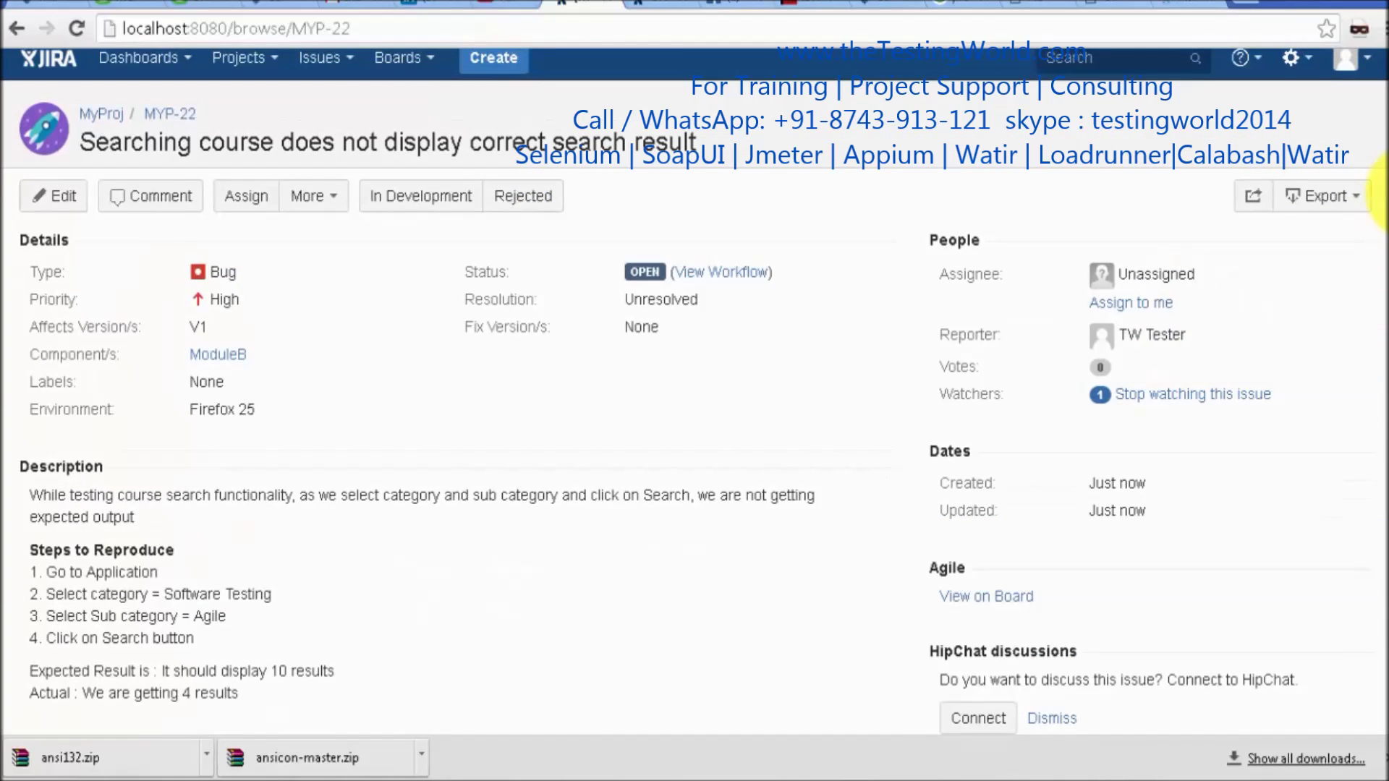